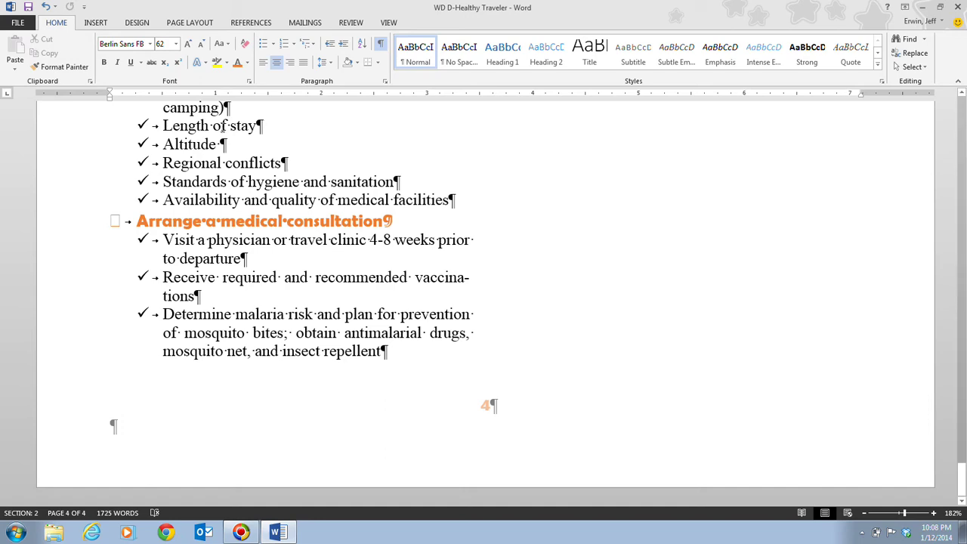
Format the "Preventive Options for Serious Travel Health Issues" heading and the two blank paragraphs below it as a single column.
{"action": "scroll", "coordinate": [745, 277], "scroll_direction": "up", "scroll_amount": 5}
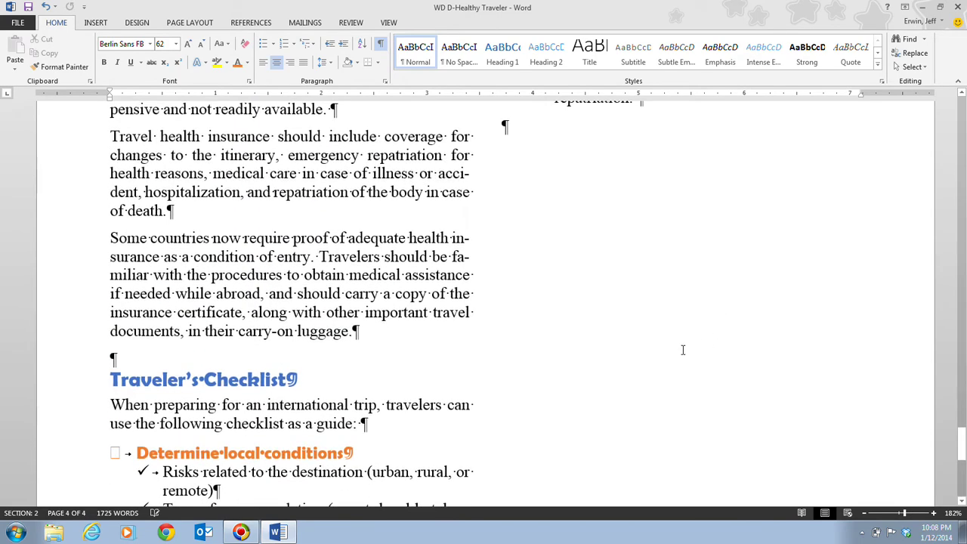
{"action": "scroll", "coordinate": [682, 349], "scroll_direction": "down", "scroll_amount": 4}
{"action": "scroll", "coordinate": [676, 349], "scroll_direction": "up", "scroll_amount": 10}
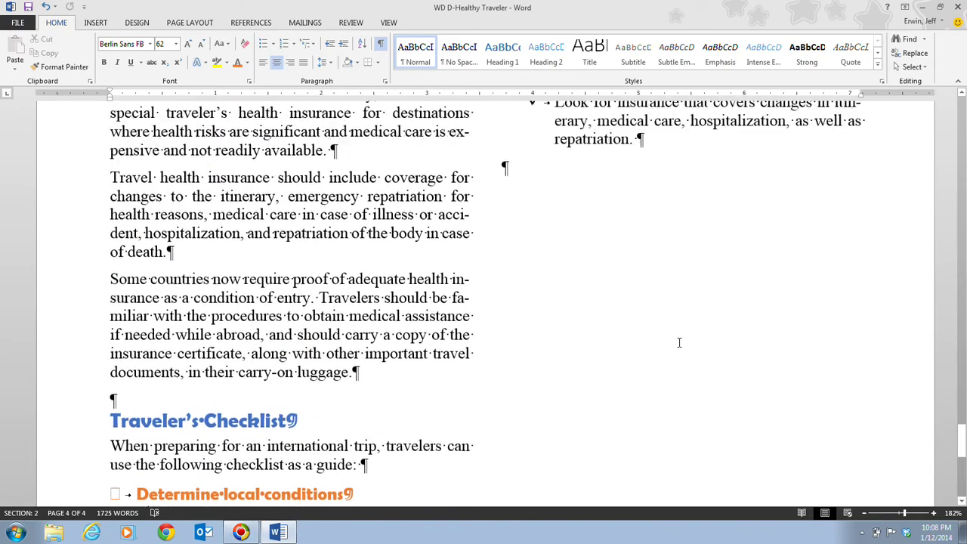
{"action": "scroll", "coordinate": [679, 344], "scroll_direction": "up", "scroll_amount": 12}
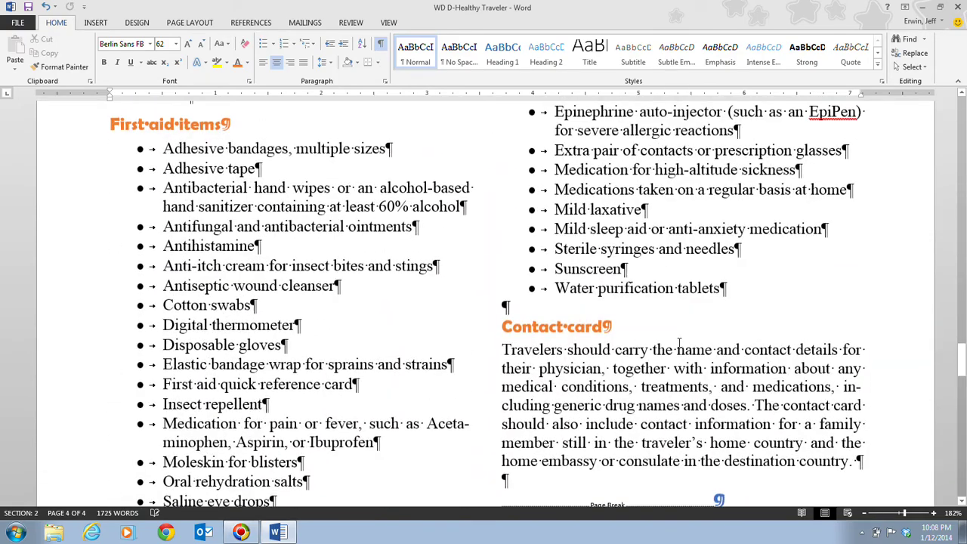
{"action": "scroll", "coordinate": [679, 344], "scroll_direction": "up", "scroll_amount": 12}
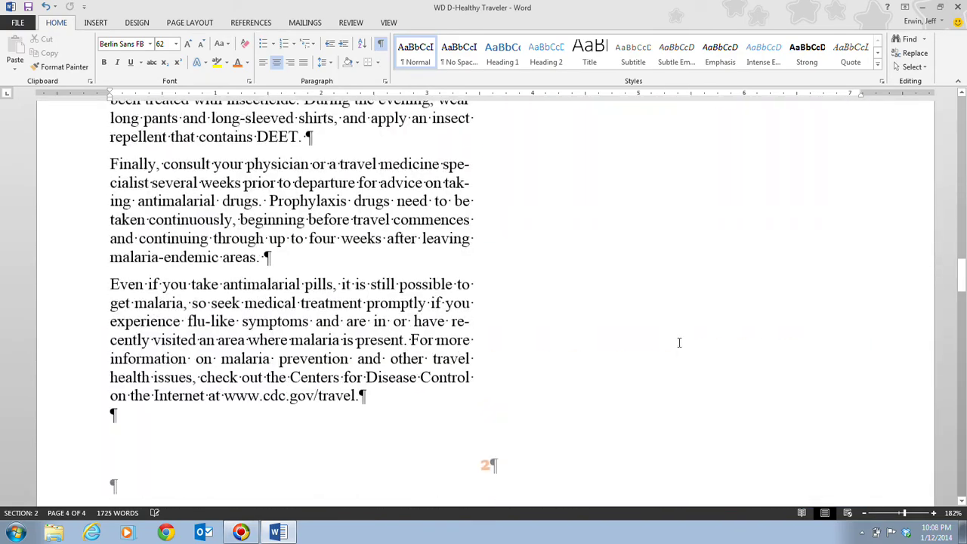
{"action": "scroll", "coordinate": [679, 342], "scroll_direction": "up", "scroll_amount": 3}
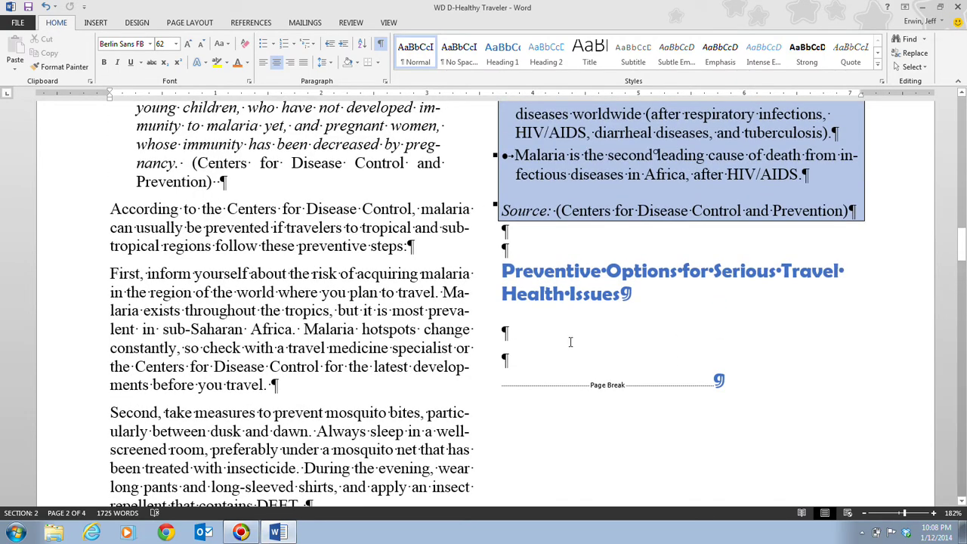
{"action": "scroll", "coordinate": [560, 330], "scroll_direction": "down", "scroll_amount": 3}
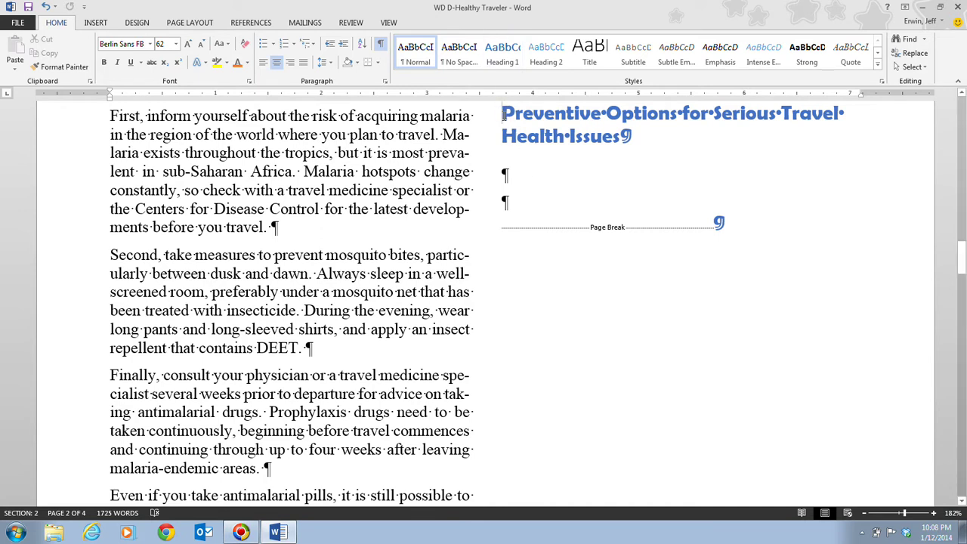
{"action": "left_click_drag", "start_coordinate": [503, 113], "coordinate": [623, 158]}
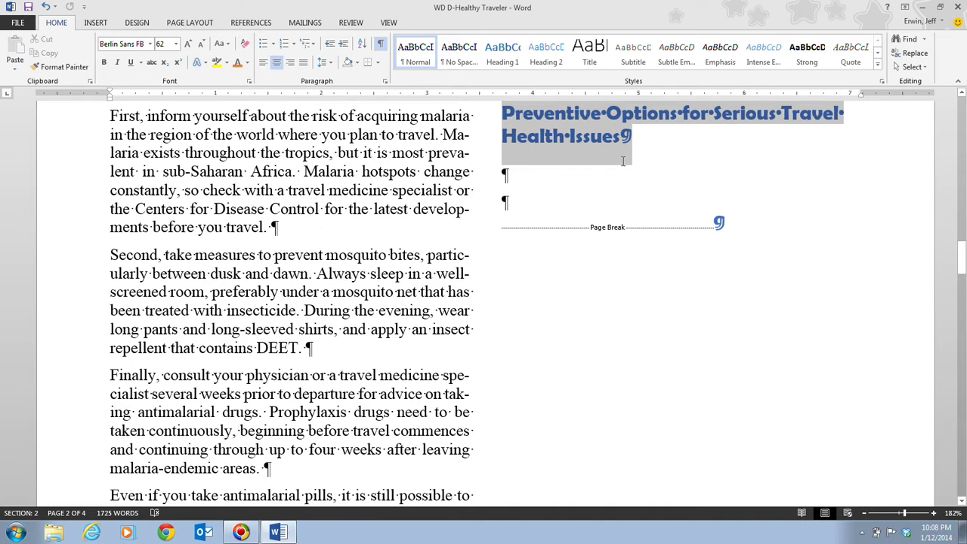
{"action": "left_click_drag", "start_coordinate": [623, 161], "coordinate": [568, 129]}
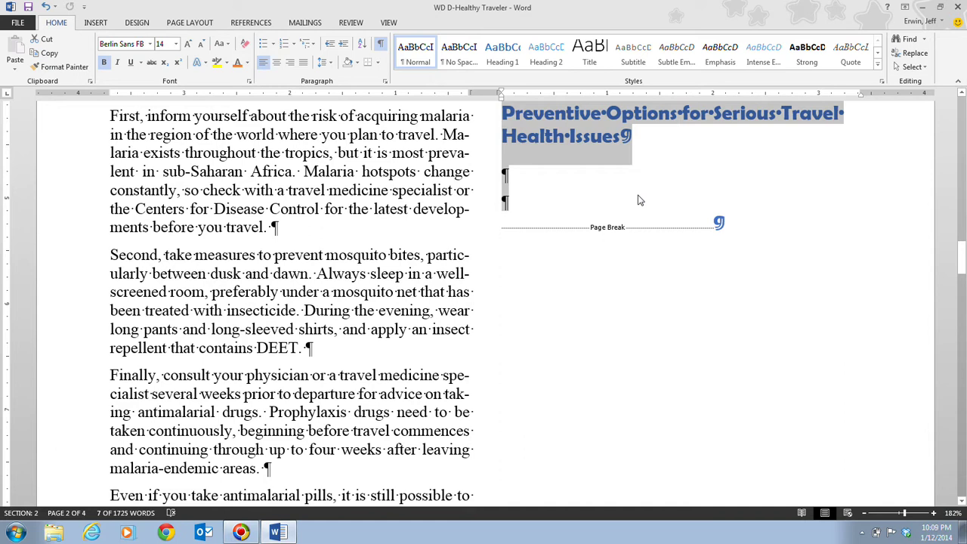
{"action": "left_click", "coordinate": [189, 23]}
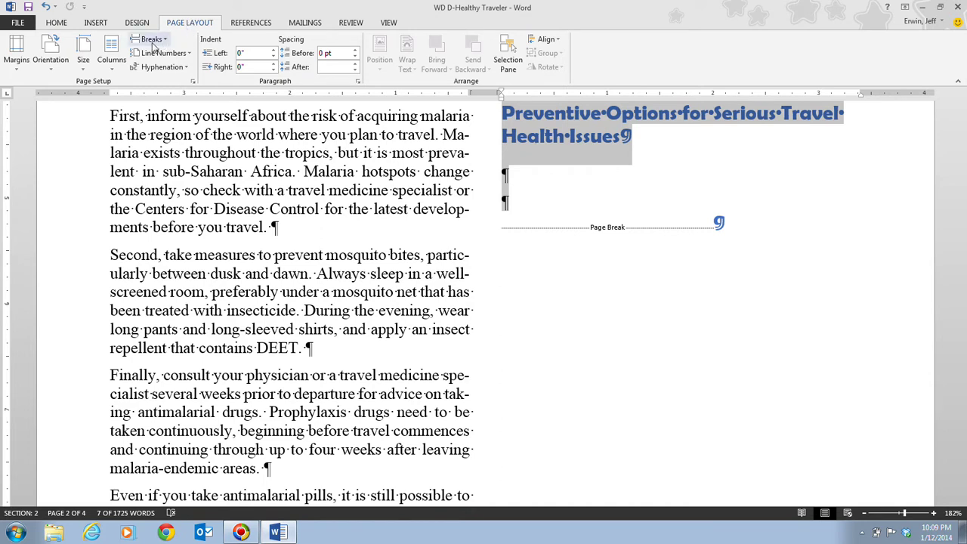
{"action": "left_click", "coordinate": [118, 88]}
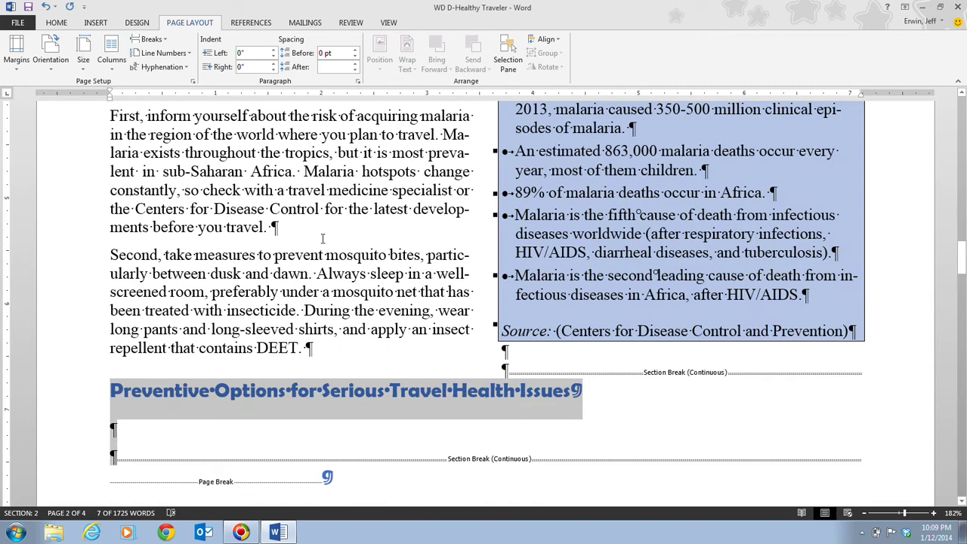
Check the layout around the new single-column section and place the insertion point in the first blank paragraph below its heading.
{"action": "left_click", "coordinate": [216, 392]}
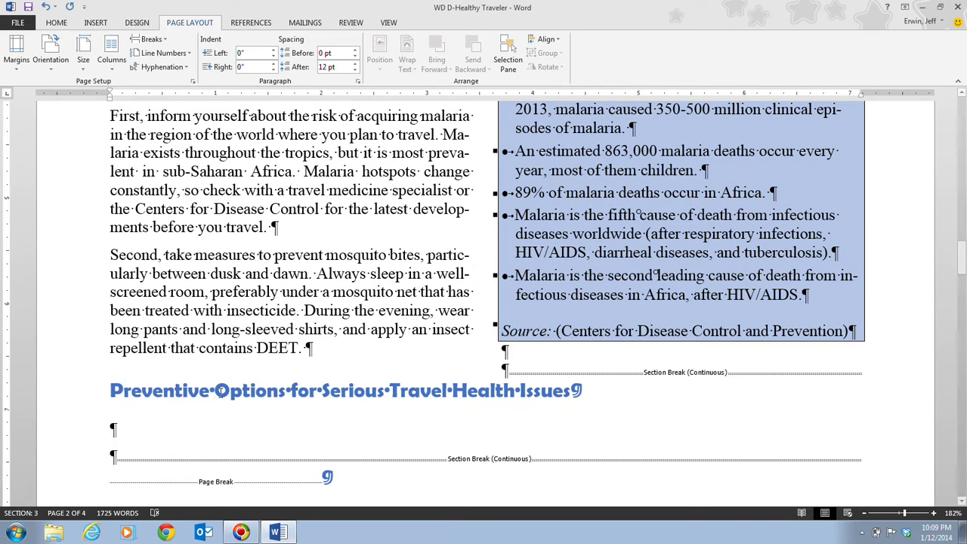
{"action": "scroll", "coordinate": [218, 392], "scroll_direction": "down", "scroll_amount": 5}
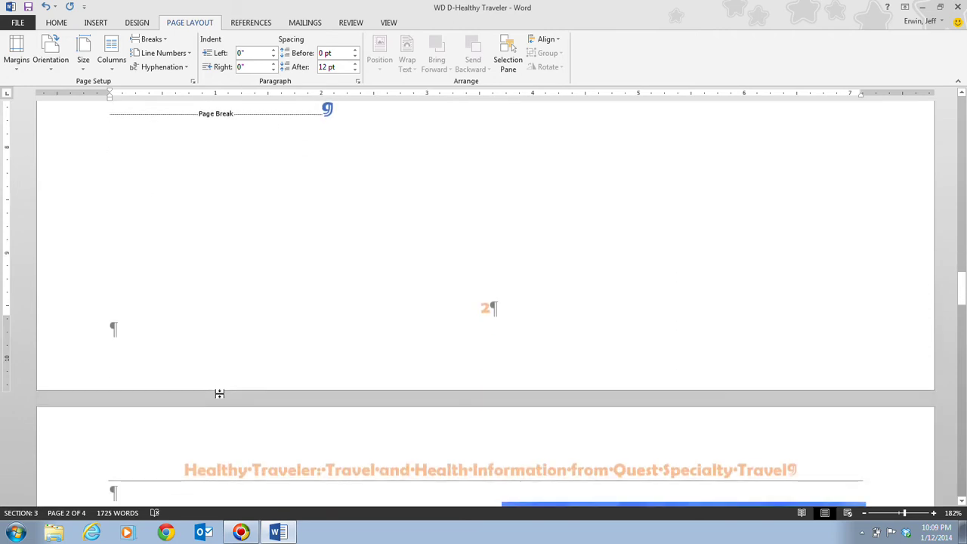
{"action": "scroll", "coordinate": [219, 393], "scroll_direction": "up", "scroll_amount": 4}
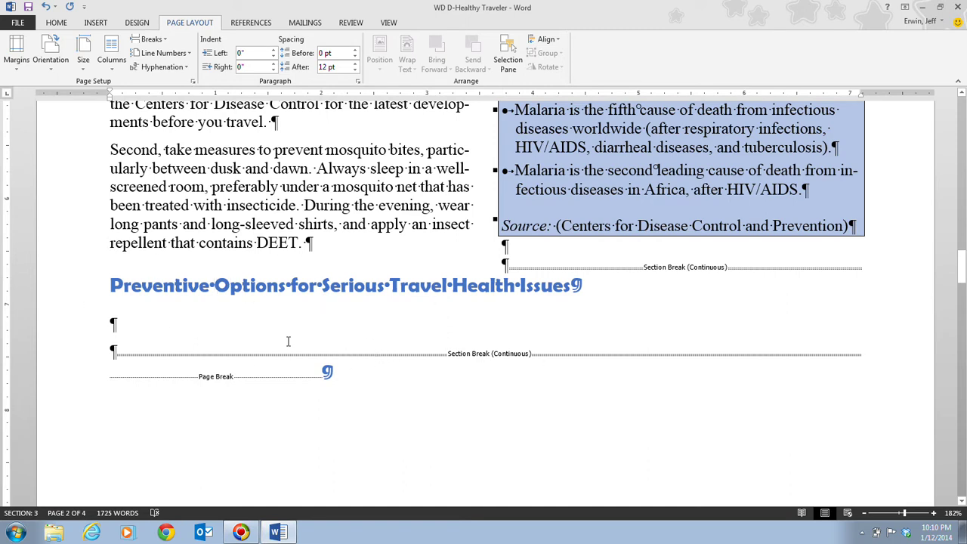
{"action": "scroll", "coordinate": [340, 352], "scroll_direction": "down", "scroll_amount": 2}
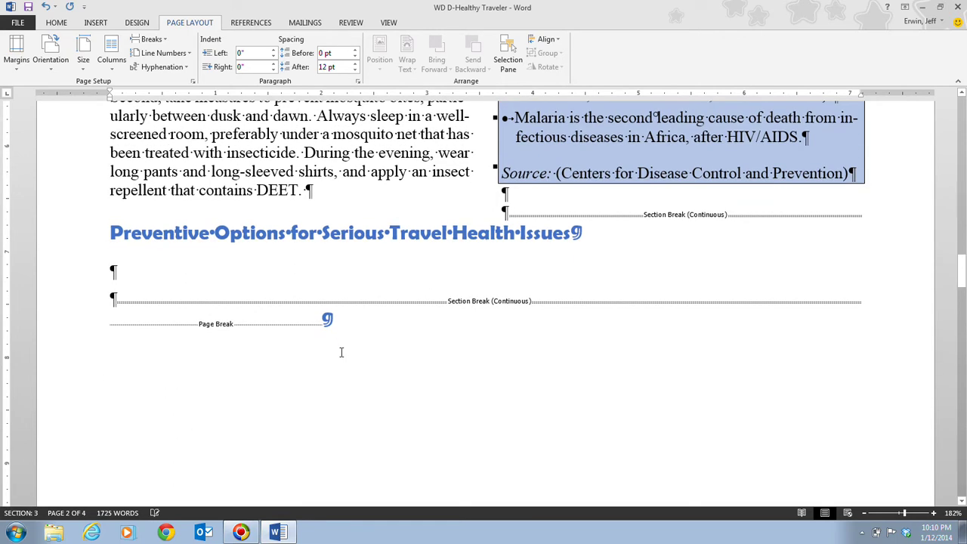
{"action": "scroll", "coordinate": [340, 357], "scroll_direction": "down", "scroll_amount": 10}
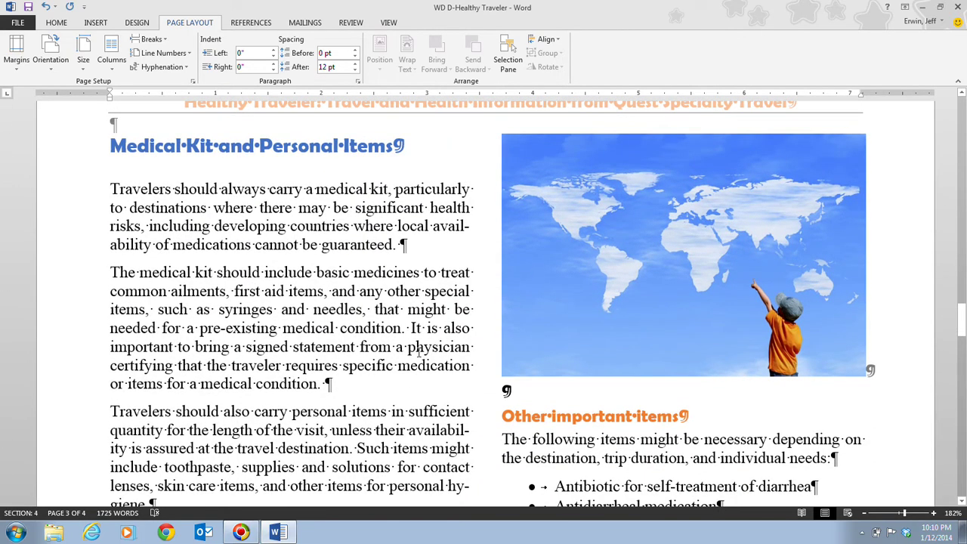
{"action": "scroll", "coordinate": [321, 274], "scroll_direction": "up", "scroll_amount": 10}
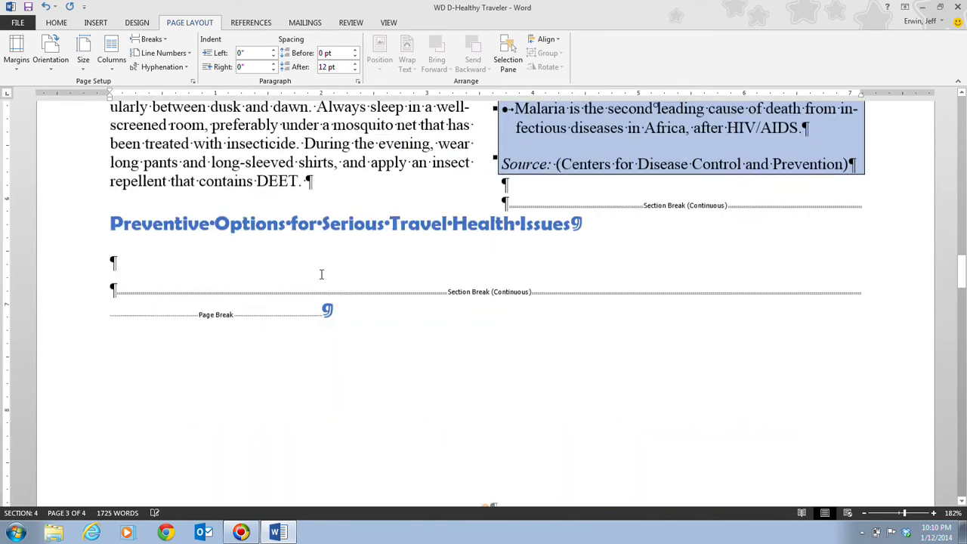
{"action": "scroll", "coordinate": [321, 274], "scroll_direction": "up", "scroll_amount": 1}
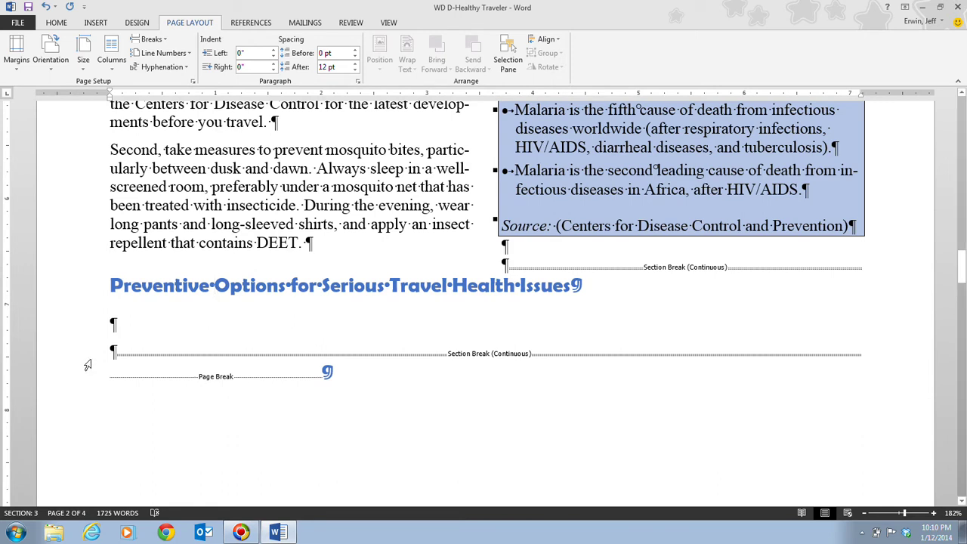
{"action": "left_click", "coordinate": [112, 324]}
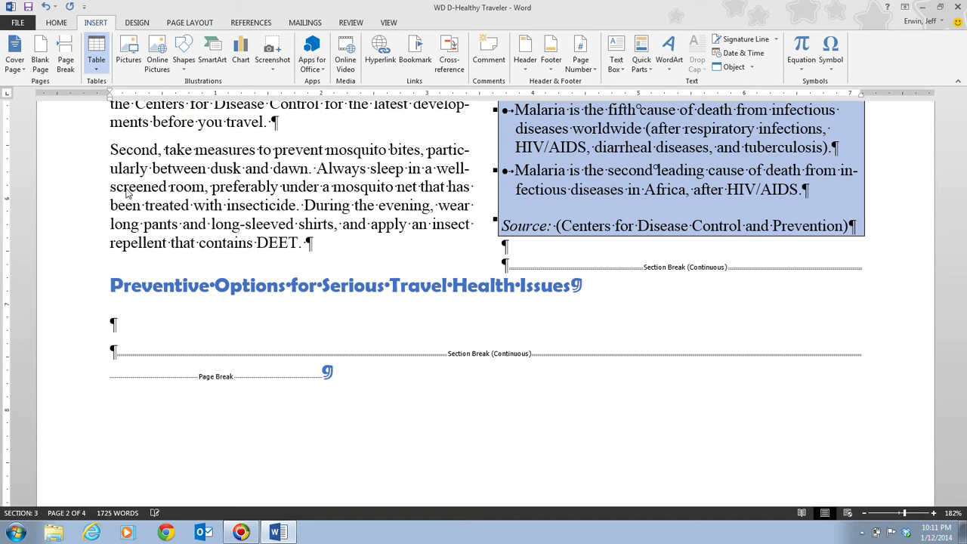
{"action": "key", "text": "F4"}
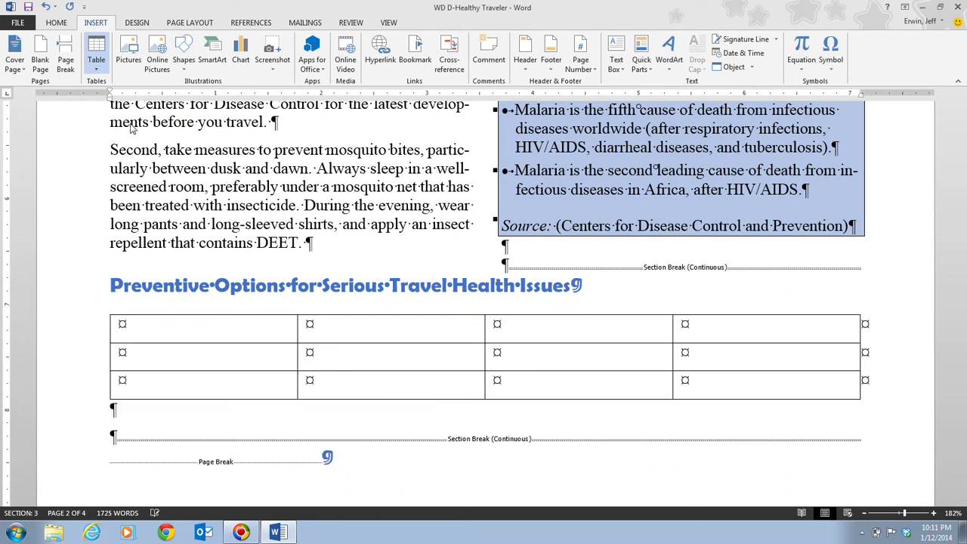
{"action": "key", "text": "F4"}
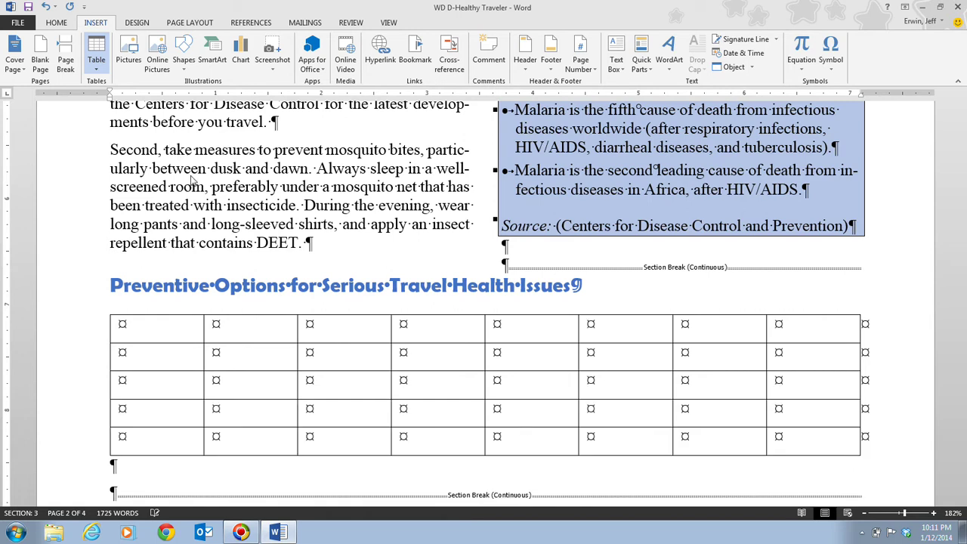
{"action": "key", "text": "Down"}
{"action": "key", "text": "Down"}
{"action": "key", "text": "Right"}
{"action": "key", "text": "Right"}
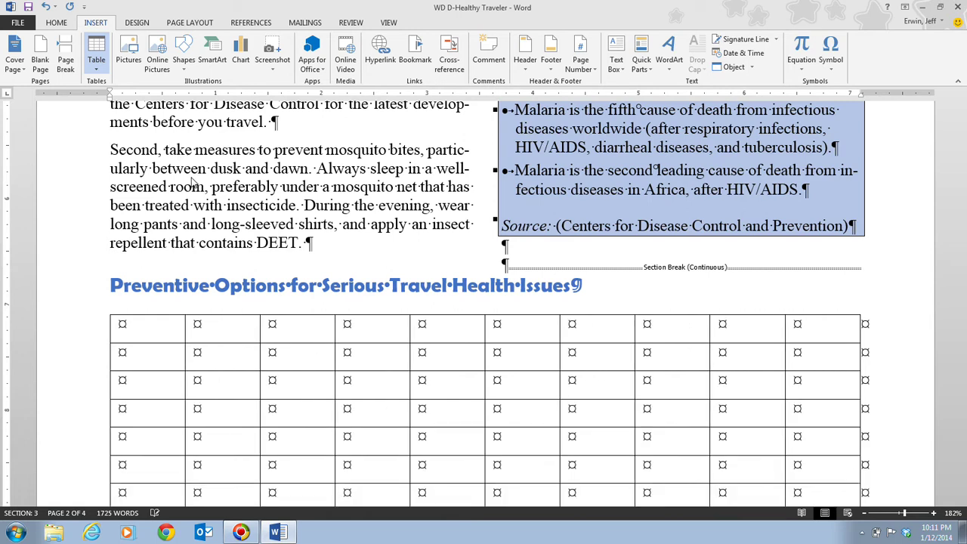
{"action": "key", "text": "Left"}
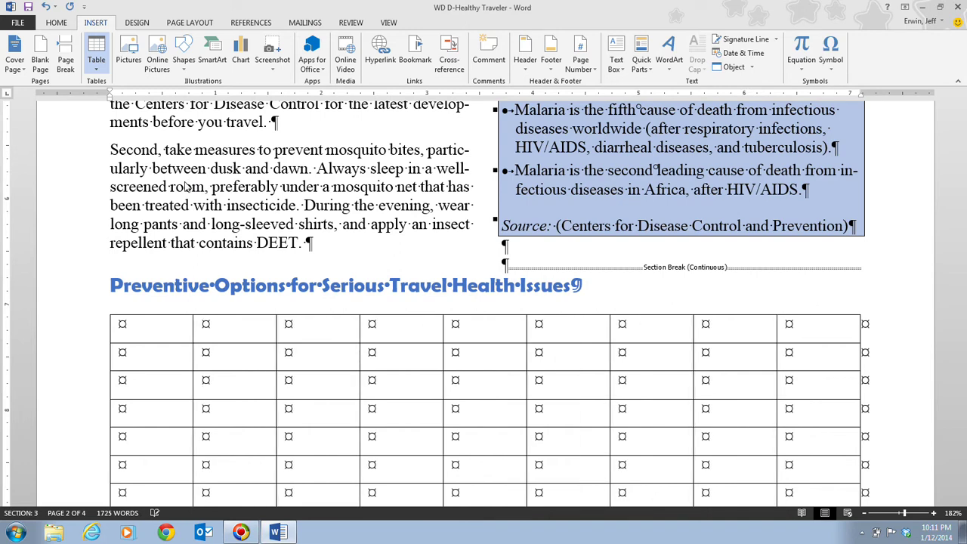
{"action": "key", "text": "Escape"}
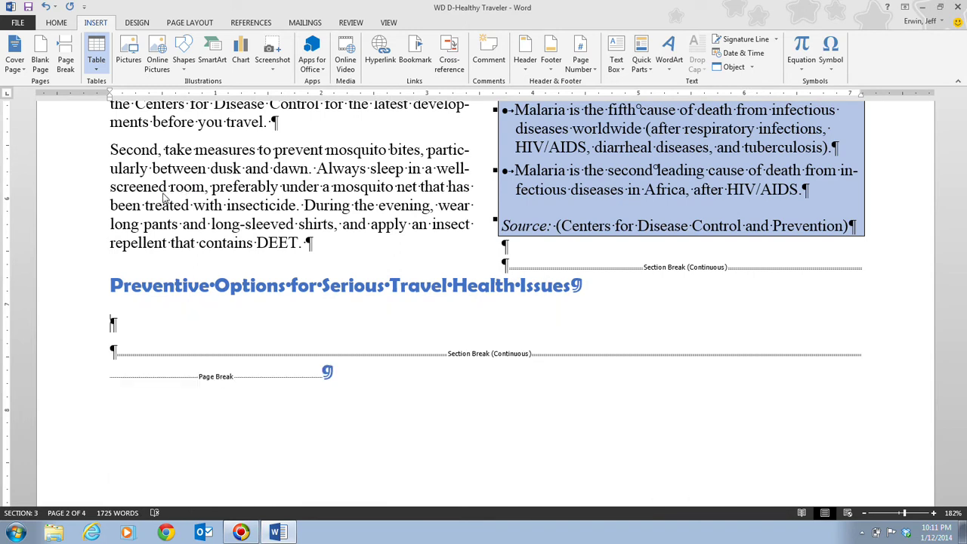
Insert a table with 5 columns and 6 rows in the blank paragraph below the Preventive Options heading.
{"action": "key", "text": "i"}
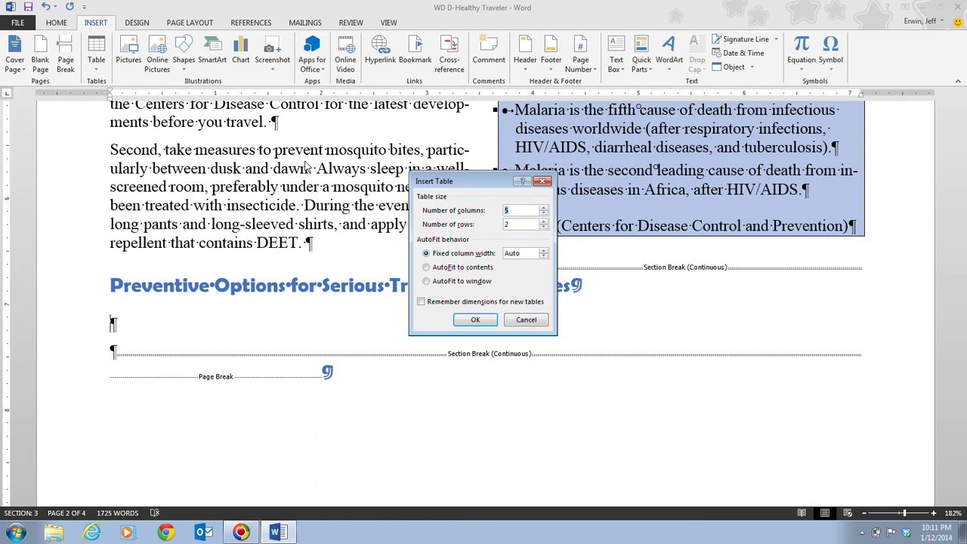
{"action": "type", "text": "5"}
{"action": "key", "text": "Tab"}
{"action": "type", "text": "6"}
{"action": "left_click", "coordinate": [473, 321]}
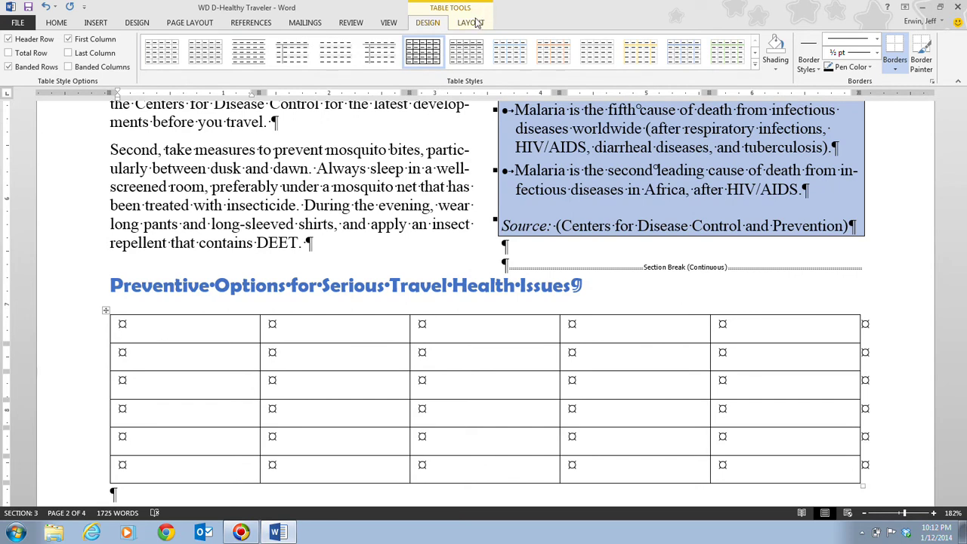
Look over the table layout commands and hide the formatting marks in the document.
{"action": "left_click", "coordinate": [472, 23]}
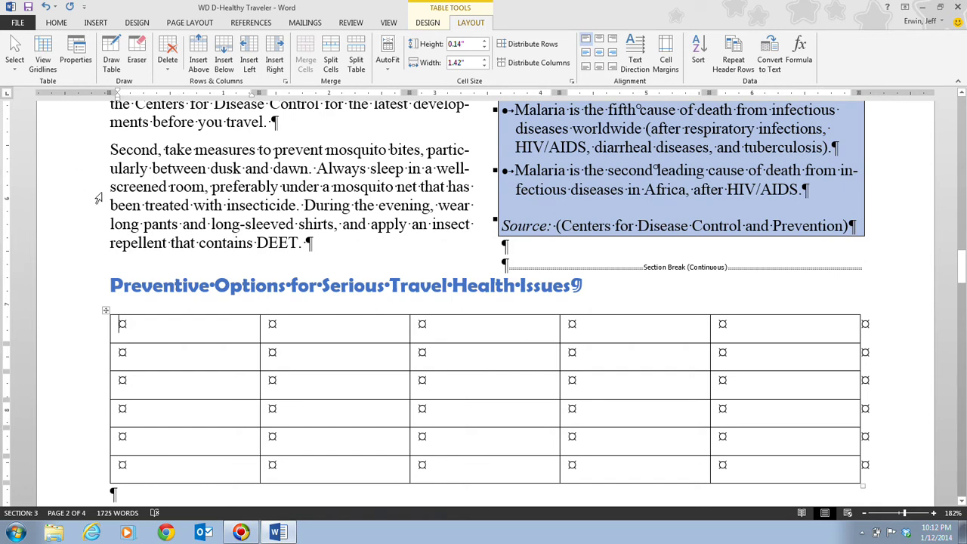
{"action": "scroll", "coordinate": [133, 250], "scroll_direction": "down", "scroll_amount": 1}
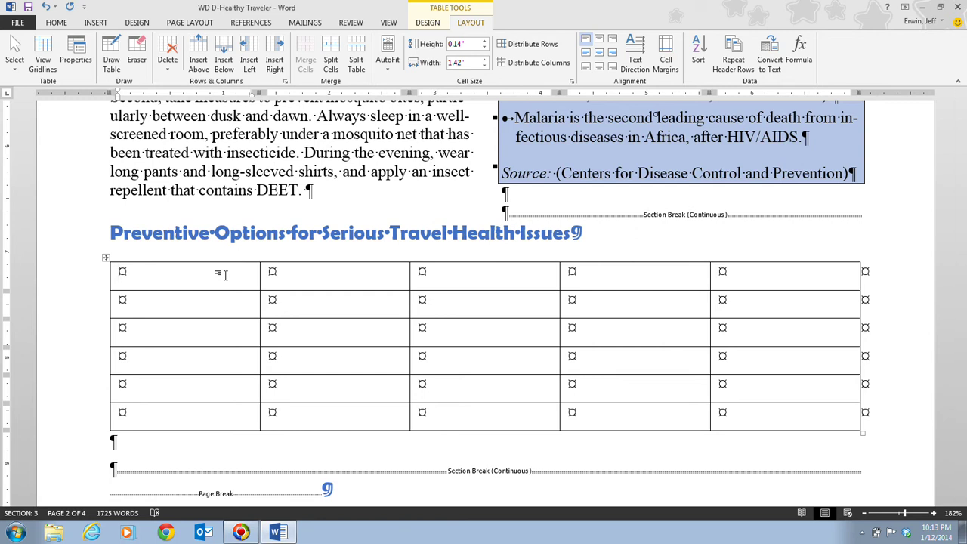
{"action": "left_click", "coordinate": [55, 22]}
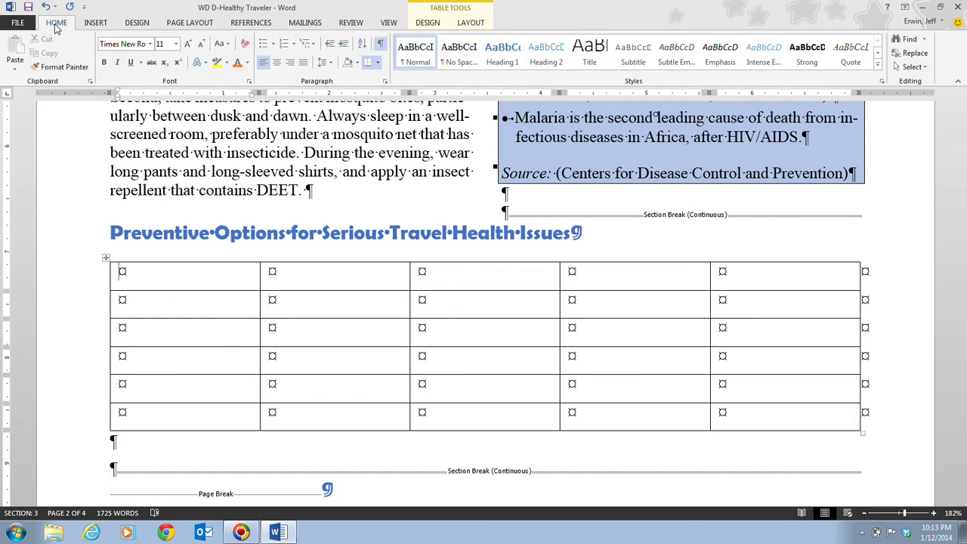
{"action": "left_click", "coordinate": [382, 44]}
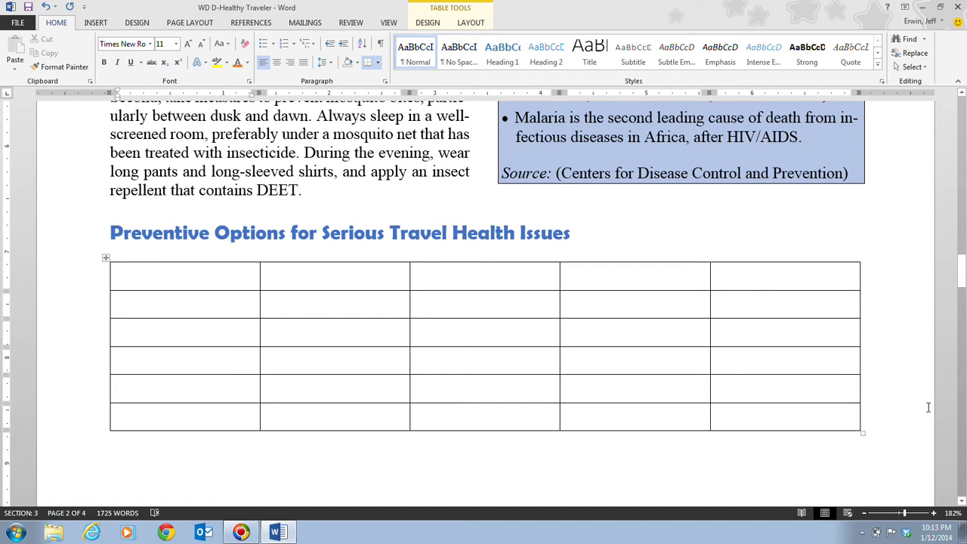
Fill in the table's header row with Disease, Vaccine, Prophylaxis Drug, Eat and Drink Safely, and Avoid Insects.
{"action": "type", "text": "Disease"}
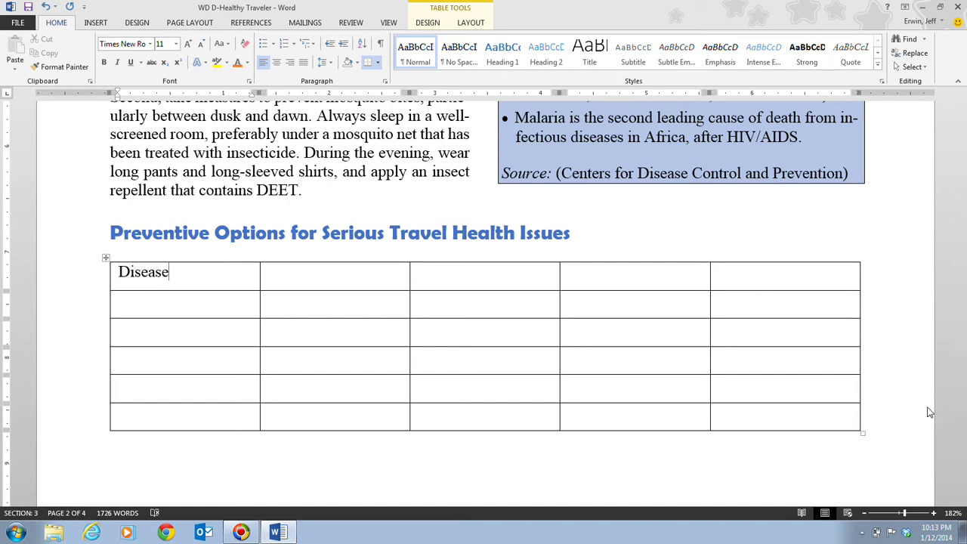
{"action": "key", "text": "Tab"}
{"action": "type", "text": "Vaccine"}
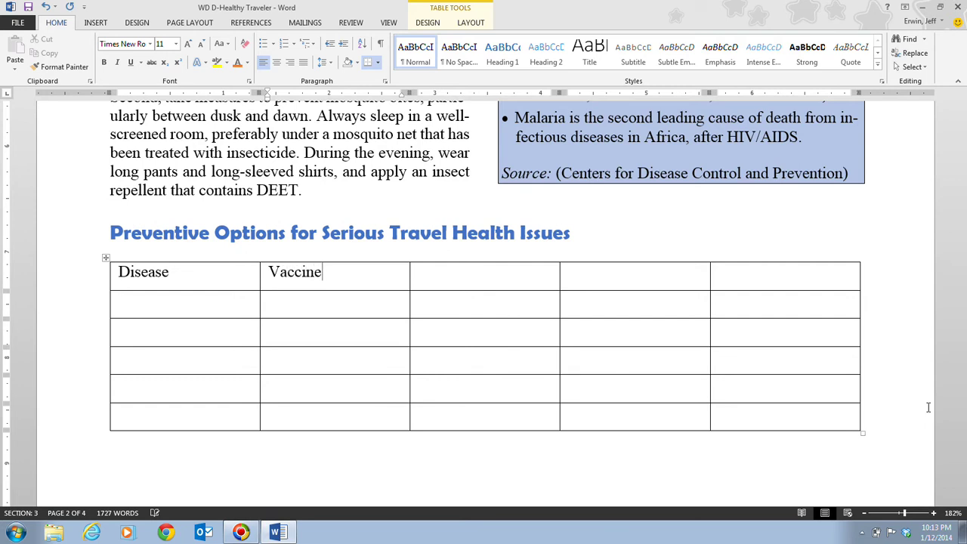
{"action": "key", "text": "Tab"}
{"action": "type", "text": "Prophy"}
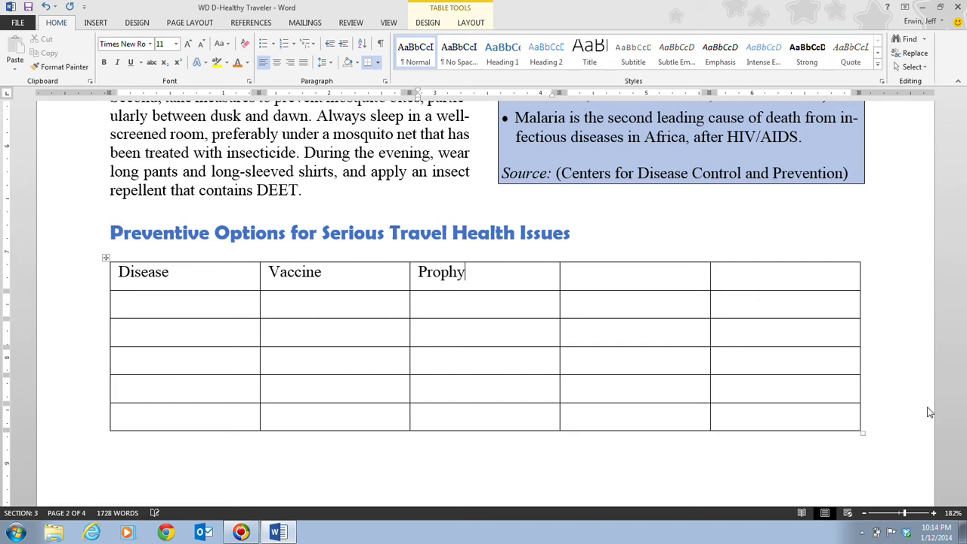
{"action": "type", "text": "laxis Drug"}
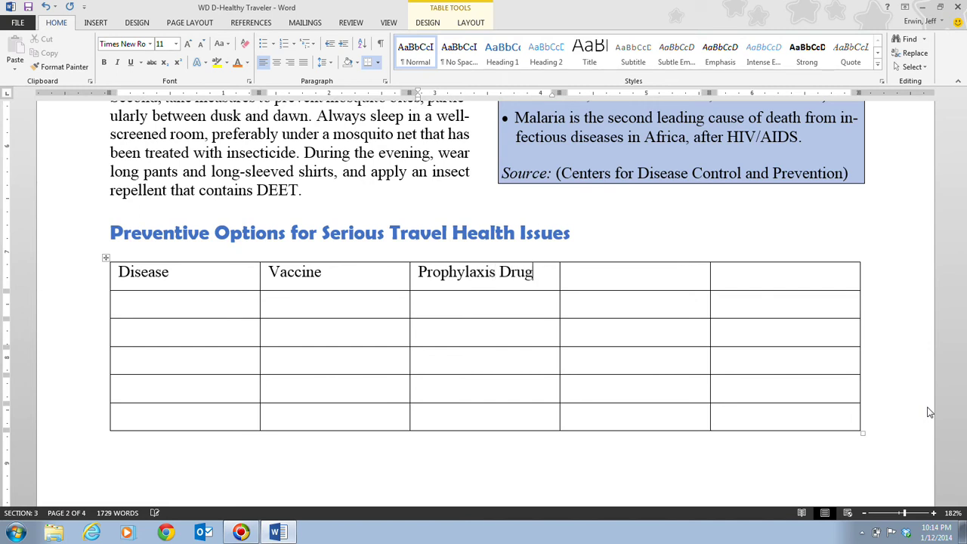
{"action": "key", "text": "Tab"}
{"action": "type", "text": "Eat and DrinkSafely"}
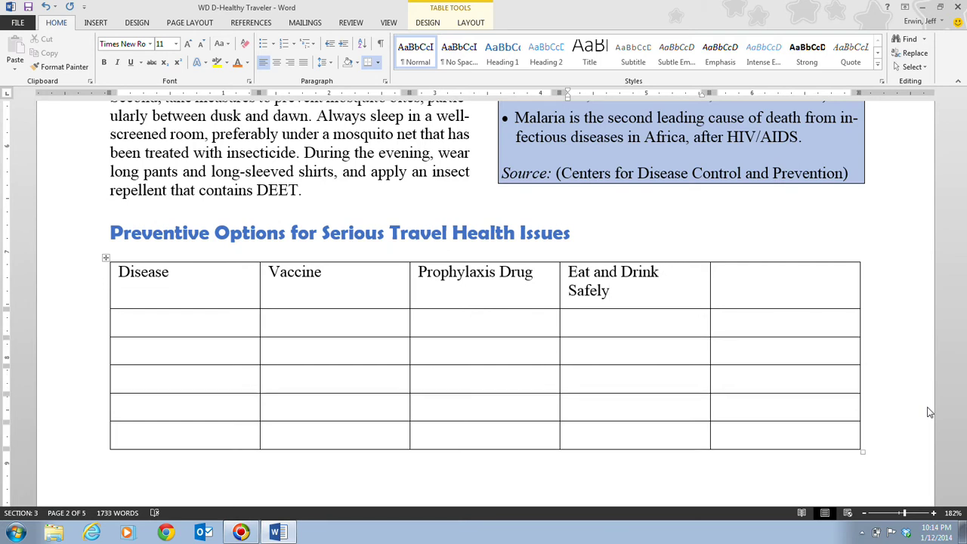
{"action": "key", "text": "Tab"}
{"action": "type", "text": "Avoid Insec"}
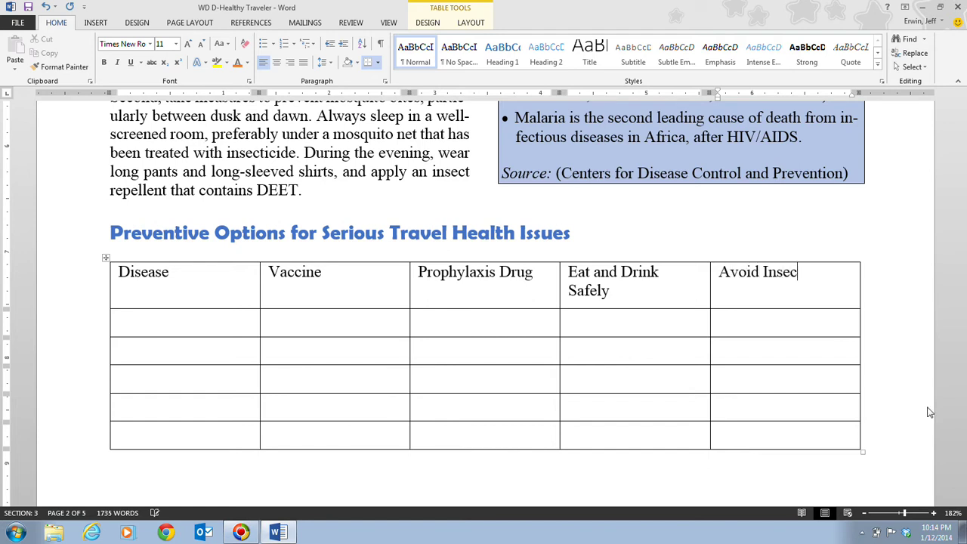
{"action": "type", "text": "ts"}
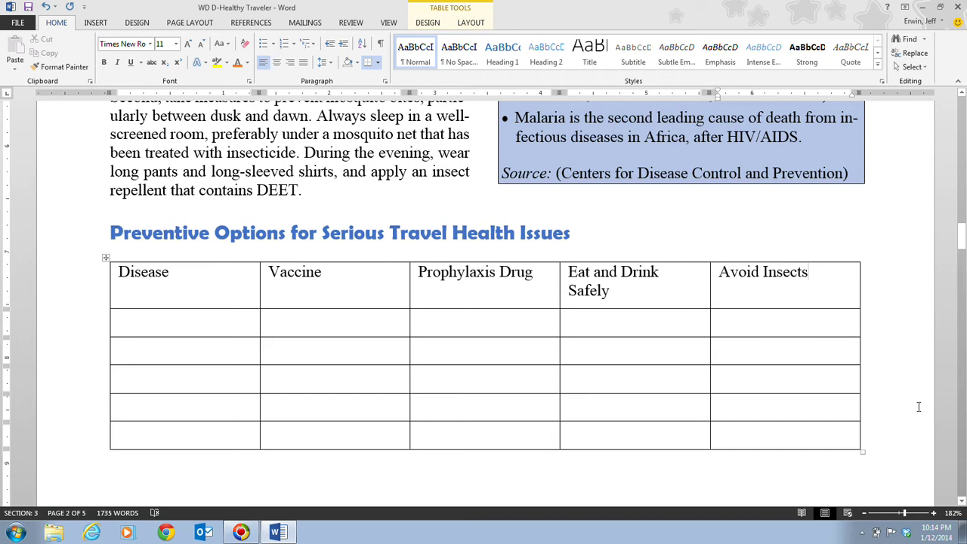
{"action": "key", "text": "Tab"}
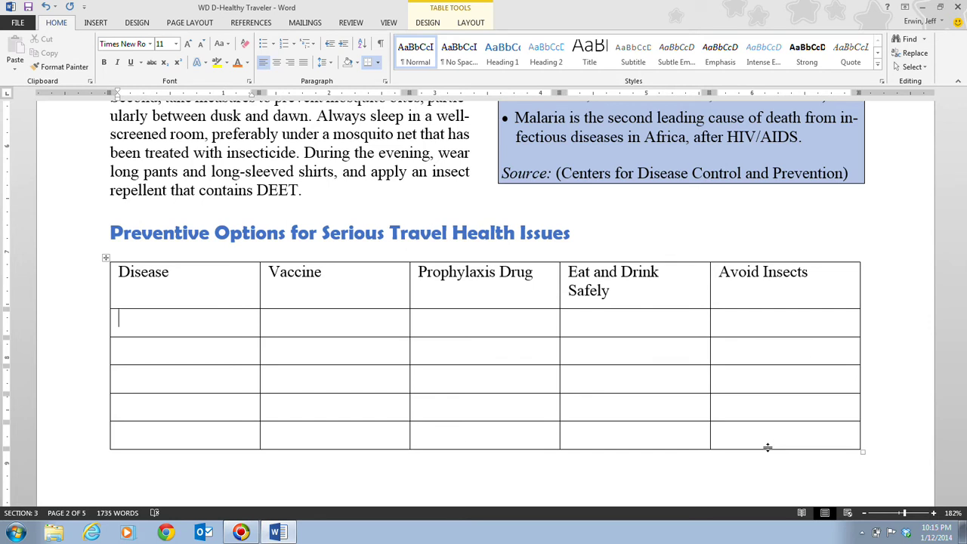
Fill in the second table row with Malaria and check mark bullets under Prophylaxis Drug and Avoid Insects.
{"action": "type", "text": "Malaria"}
{"action": "key", "text": "Tab"}
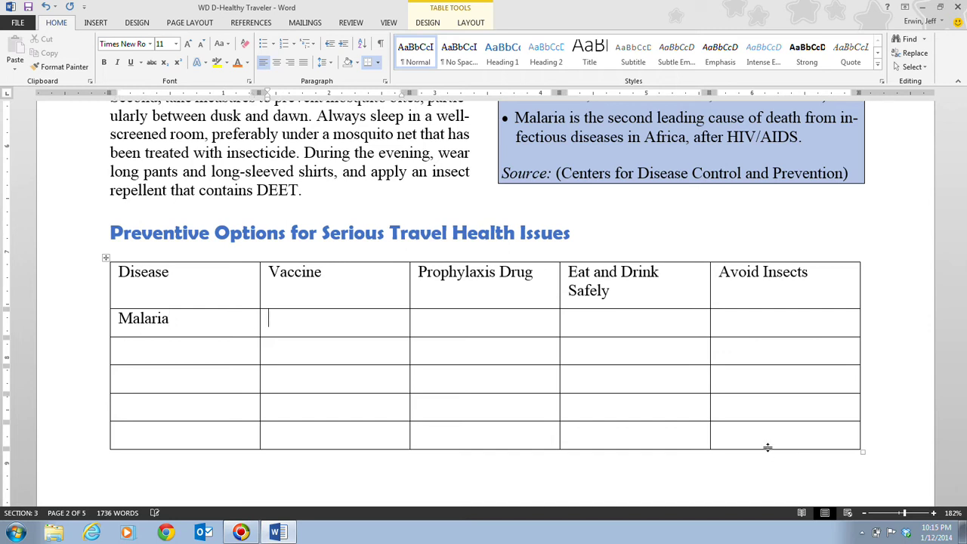
{"action": "key", "text": "Tab"}
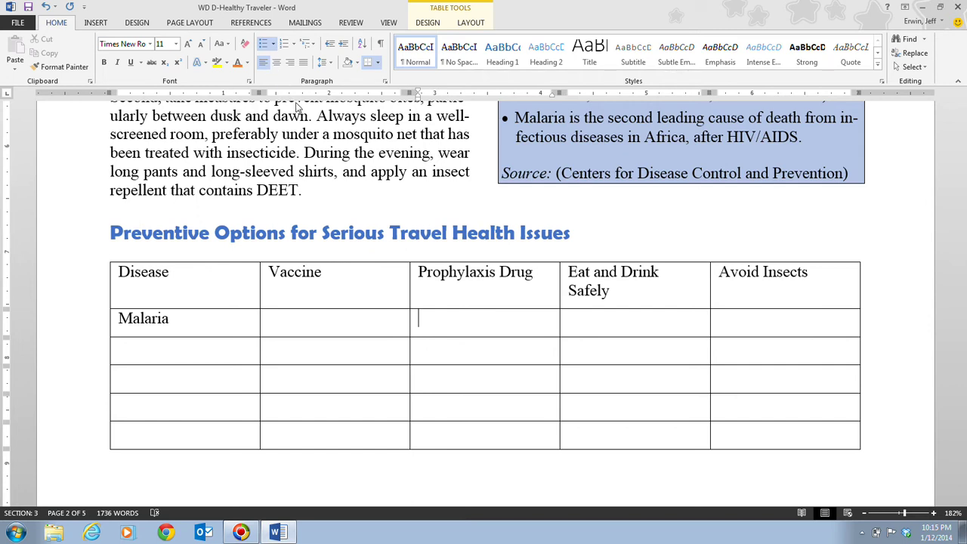
{"action": "type", "text": "✓"}
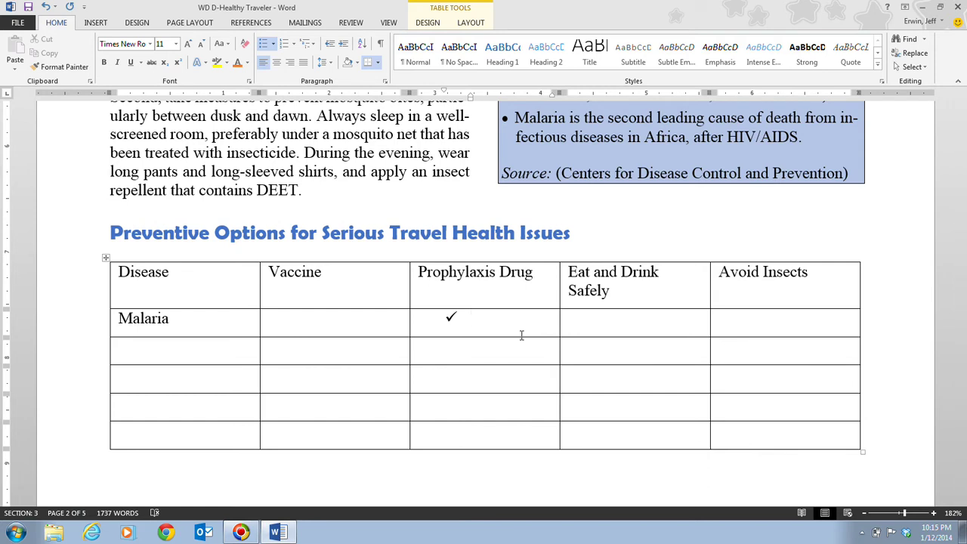
{"action": "key", "text": "Tab"}
{"action": "key", "text": "Tab"}
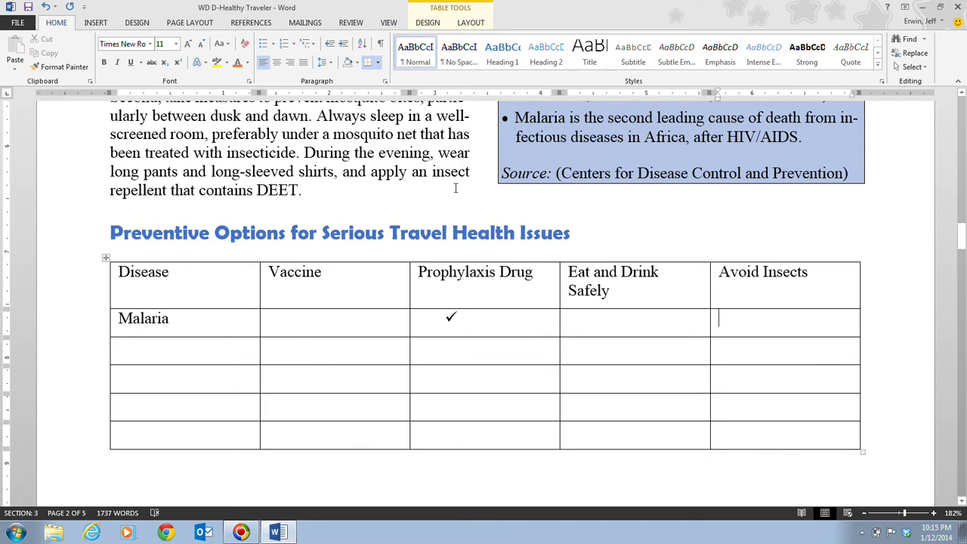
{"action": "left_click", "coordinate": [263, 47]}
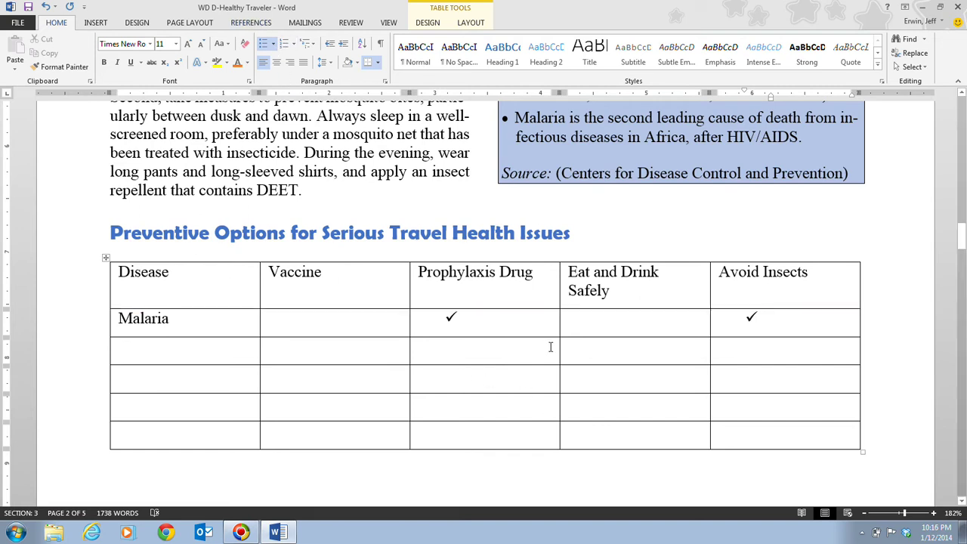
{"action": "key", "text": "Tab"}
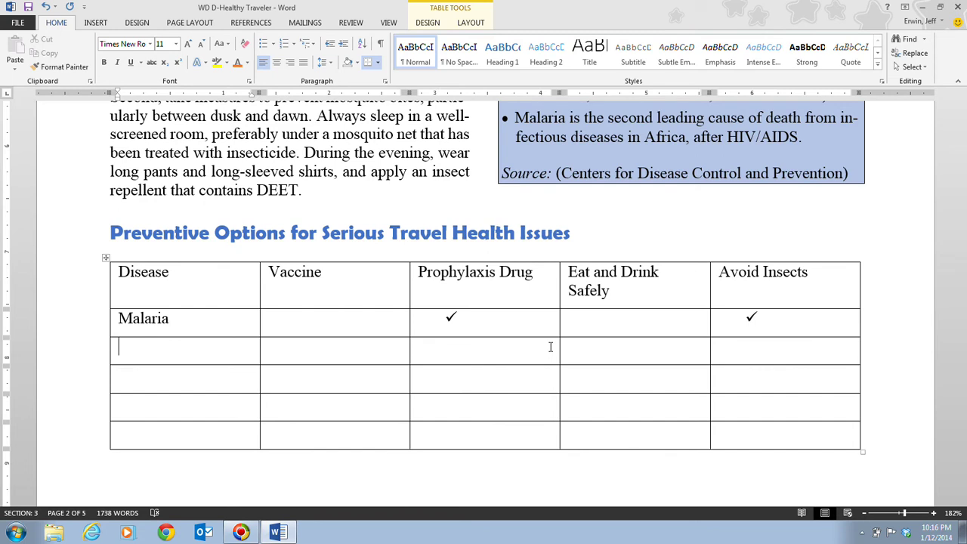
Fill in the third table row with Typhoid and check mark bullets under Vaccine and Eat and Drink Safely.
{"action": "type", "text": "Typhoid"}
{"action": "key", "text": "Tab"}
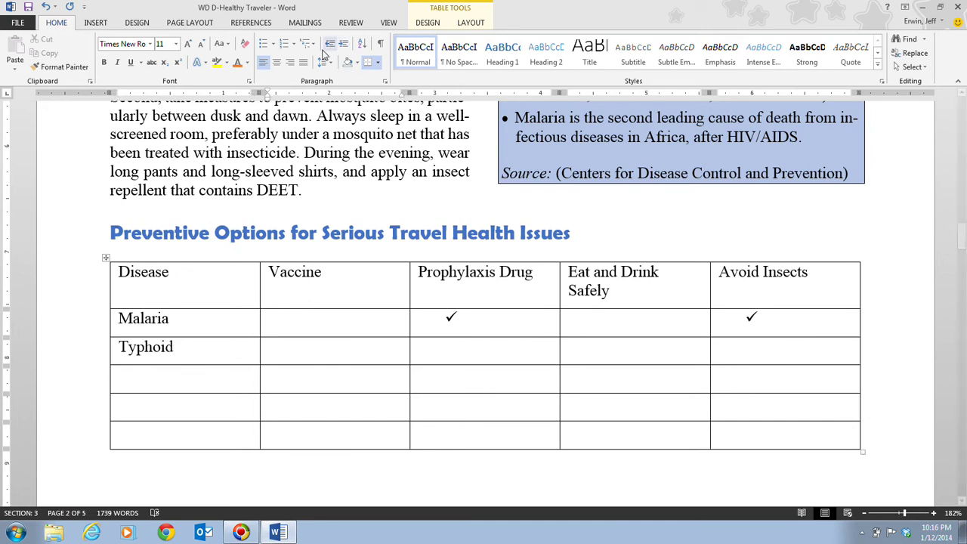
{"action": "left_click", "coordinate": [266, 47]}
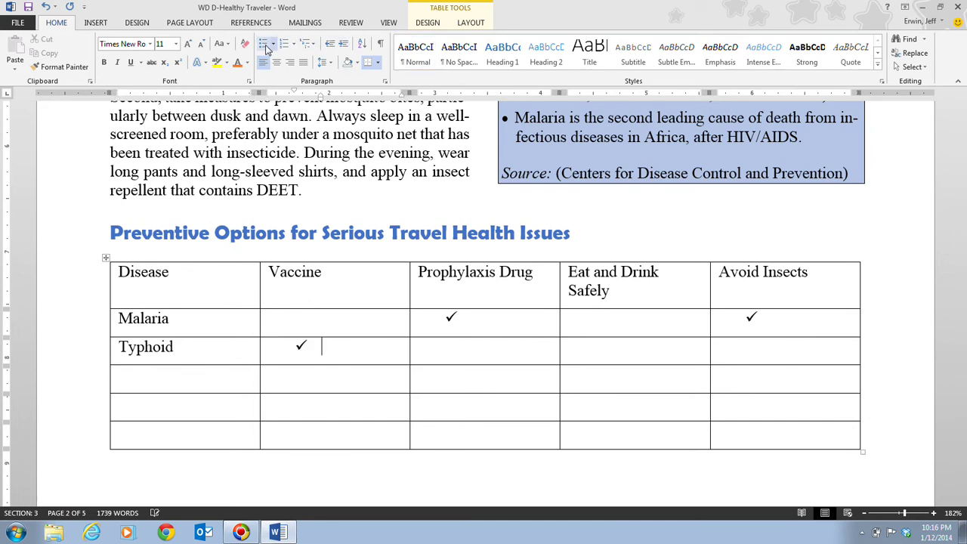
{"action": "key", "text": "Tab"}
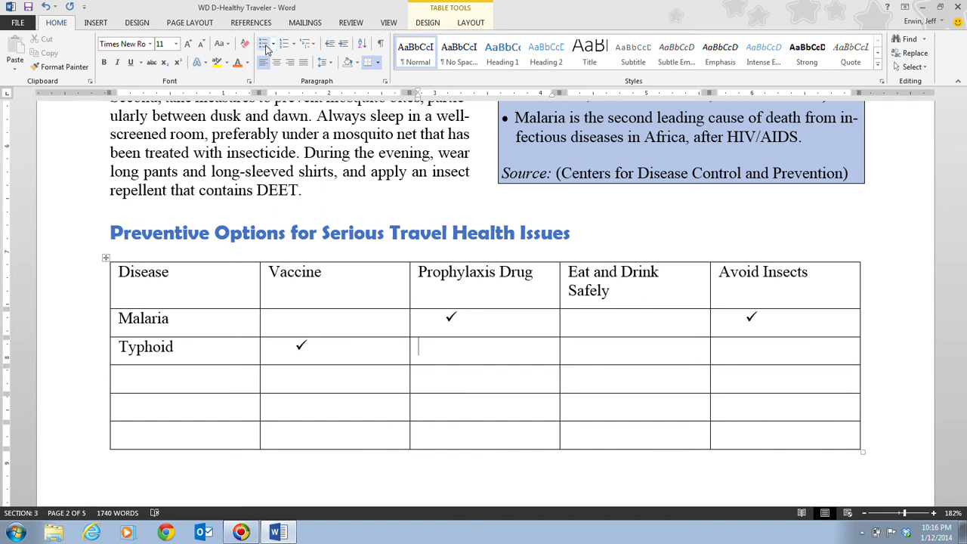
{"action": "key", "text": "Tab"}
{"action": "left_click", "coordinate": [266, 47]}
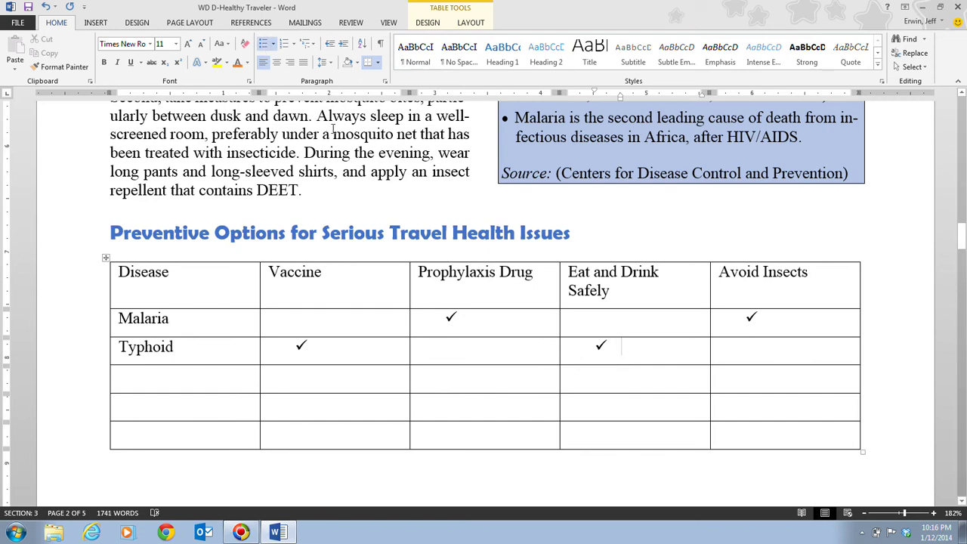
{"action": "key", "text": "Tab"}
{"action": "key", "text": "Tab"}
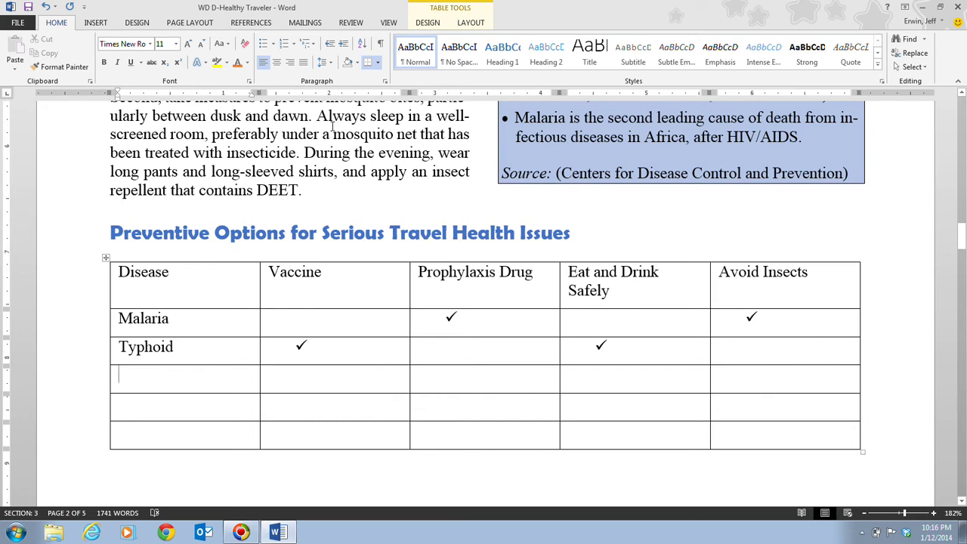
Fill in the fourth table row with Hepatitis A and a check mark bullet under Vaccine only.
{"action": "type", "text": "He"}
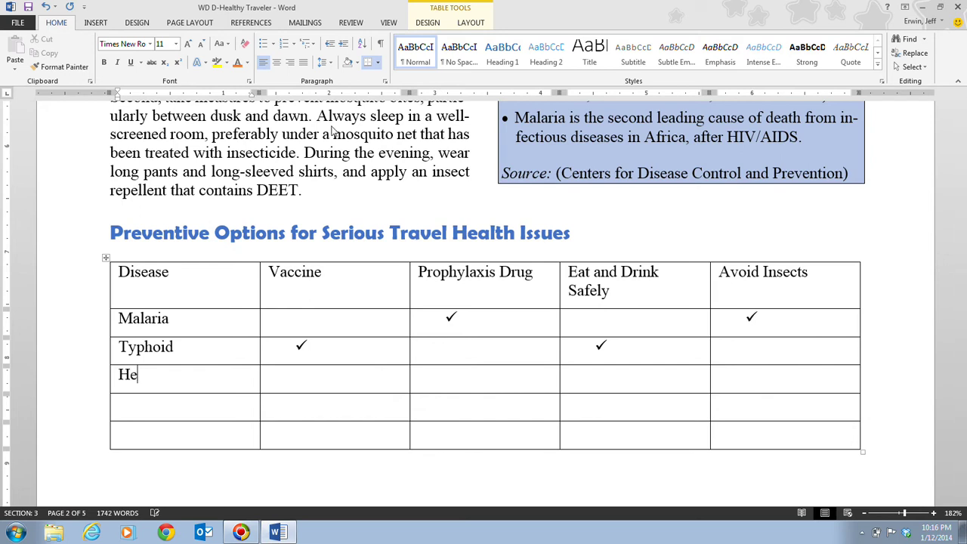
{"action": "type", "text": "patitis A"}
{"action": "key", "text": "Tab"}
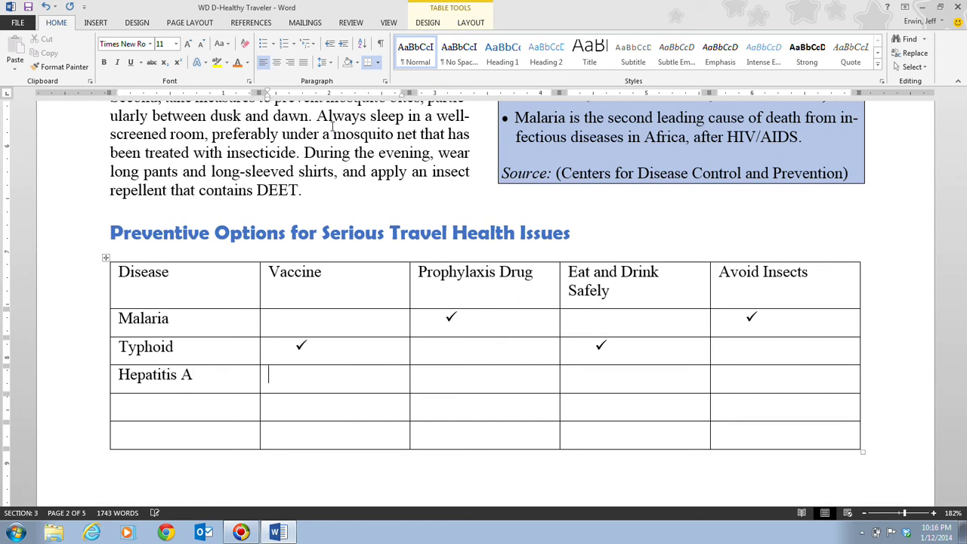
{"action": "left_click", "coordinate": [265, 43]}
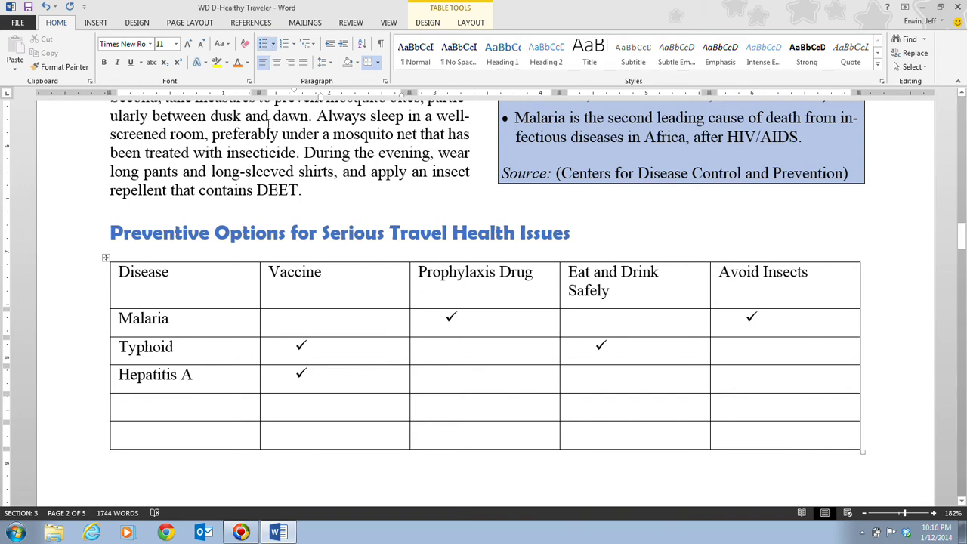
{"action": "key", "text": "Tab"}
{"action": "key", "text": "Tab"}
{"action": "key", "text": "Tab"}
{"action": "key", "text": "Tab"}
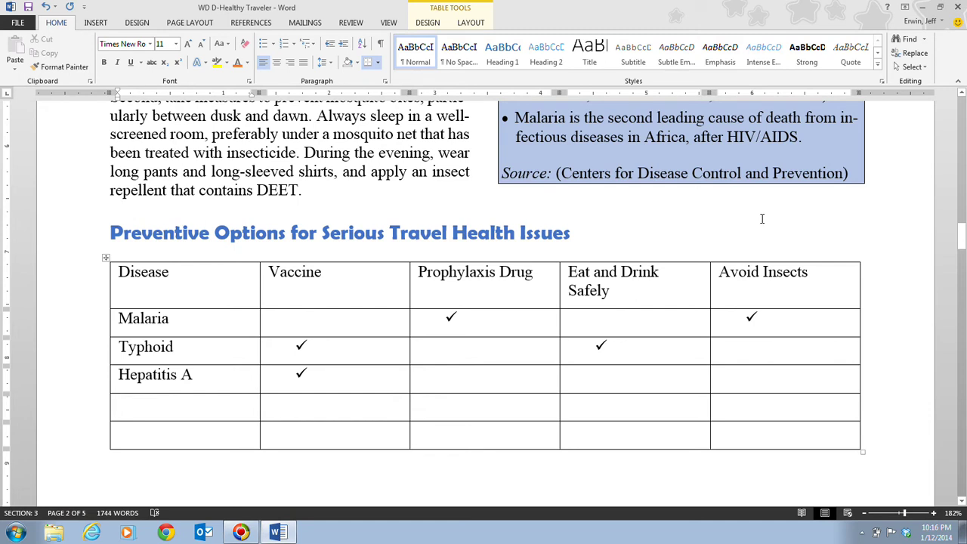
Fill in the fifth table row with Cholera and check mark bullets under Vaccine and Eat and Drink Safely.
{"action": "type", "text": "C"}
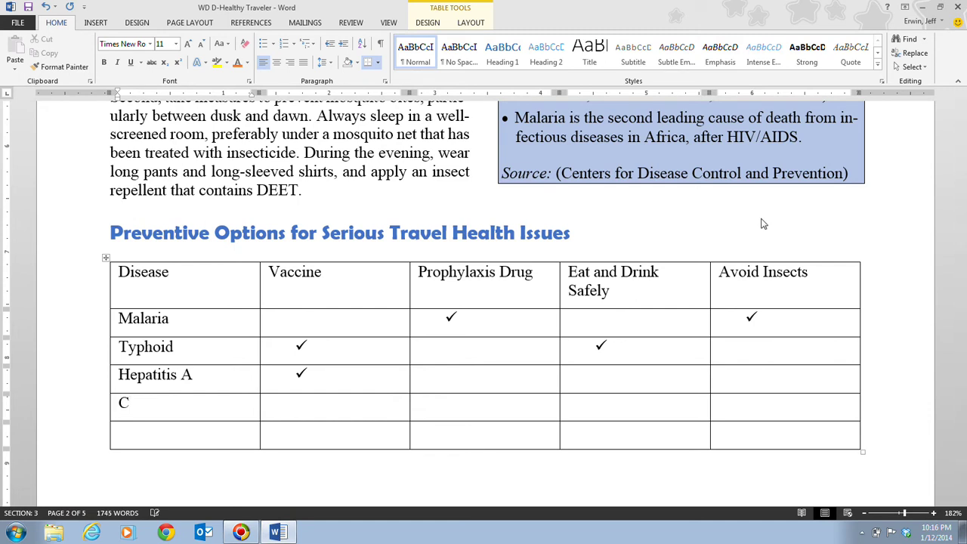
{"action": "type", "text": "holera"}
{"action": "key", "text": "Tab"}
{"action": "left_click", "coordinate": [262, 47]}
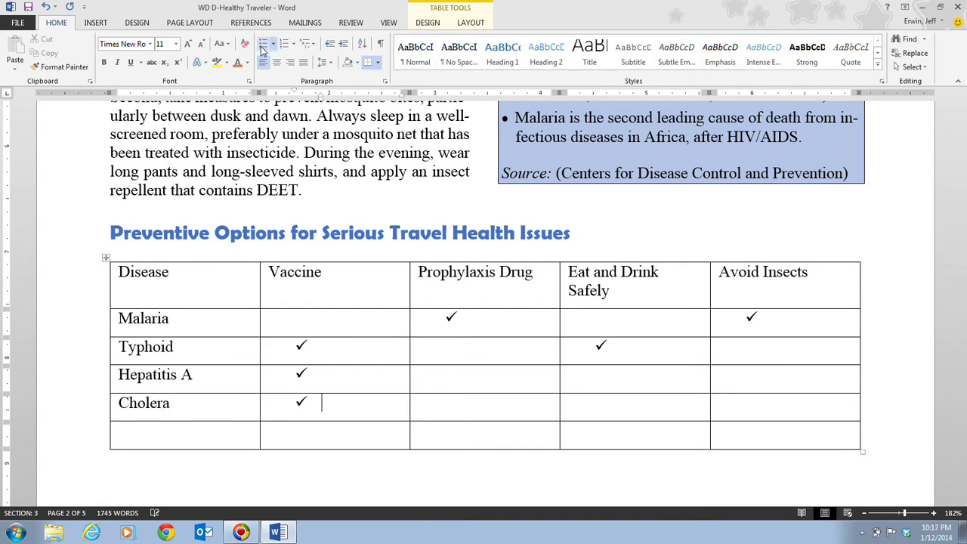
{"action": "key", "text": "Tab"}
{"action": "key", "text": "Tab"}
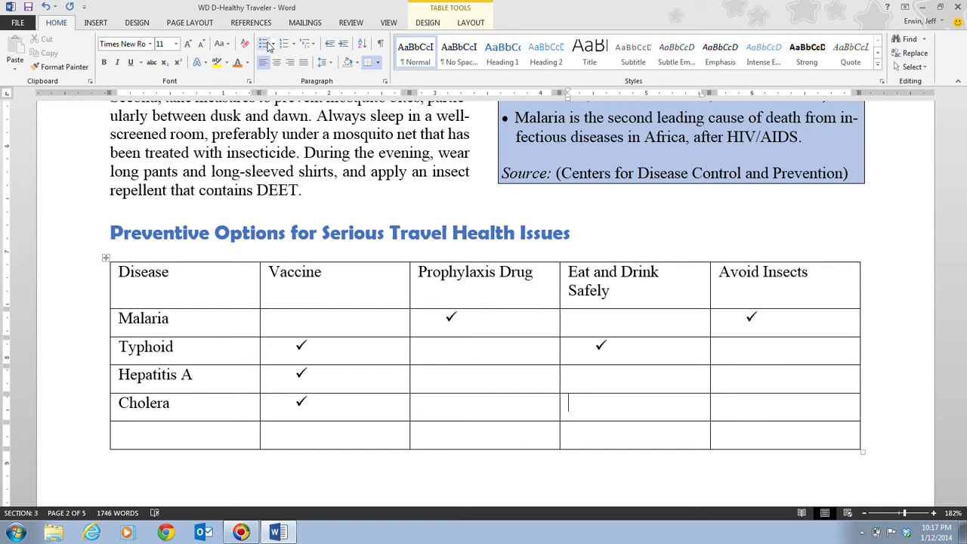
{"action": "left_click", "coordinate": [264, 48]}
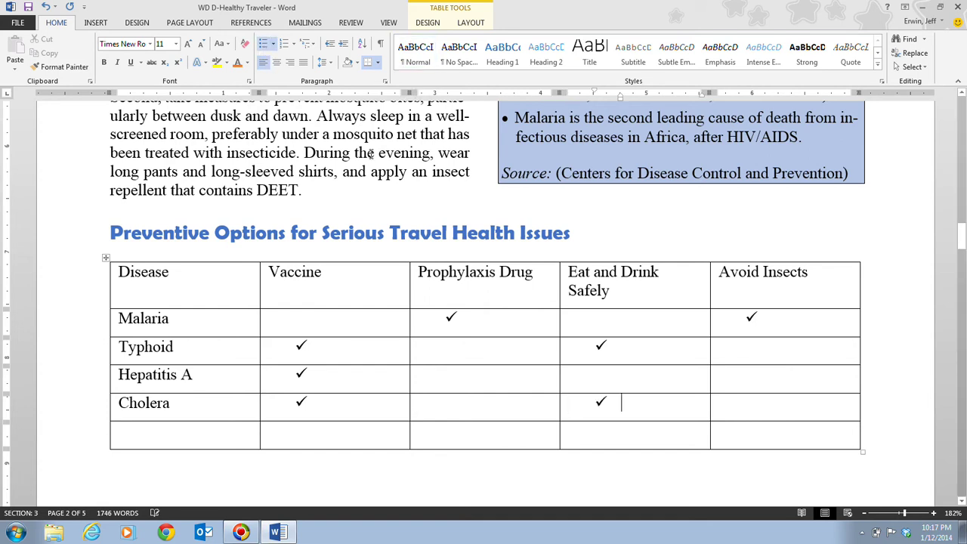
{"action": "key", "text": "Tab"}
{"action": "key", "text": "Tab"}
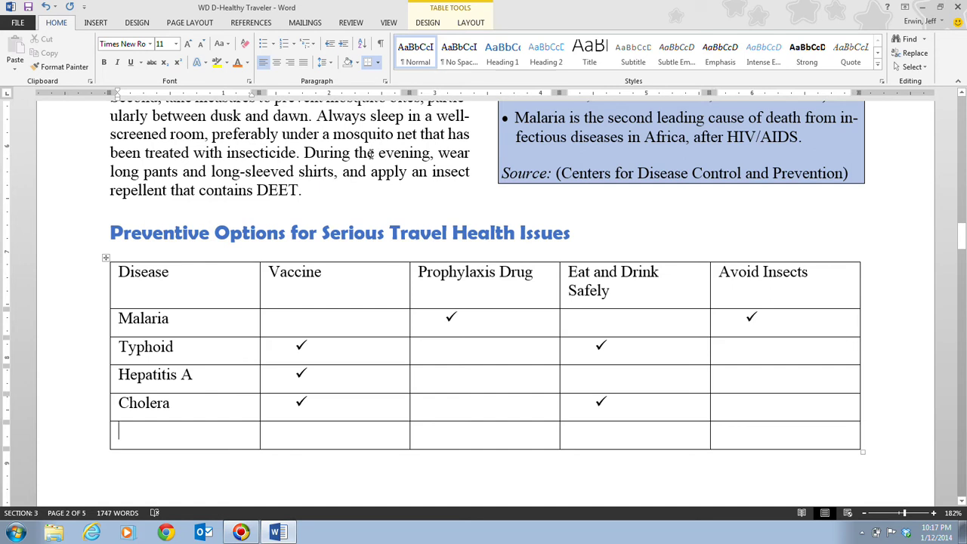
Fill in the last table row with Japanese Encephalitis and check mark bullets under Vaccine and Avoid Insects.
{"action": "type", "text": "J"}
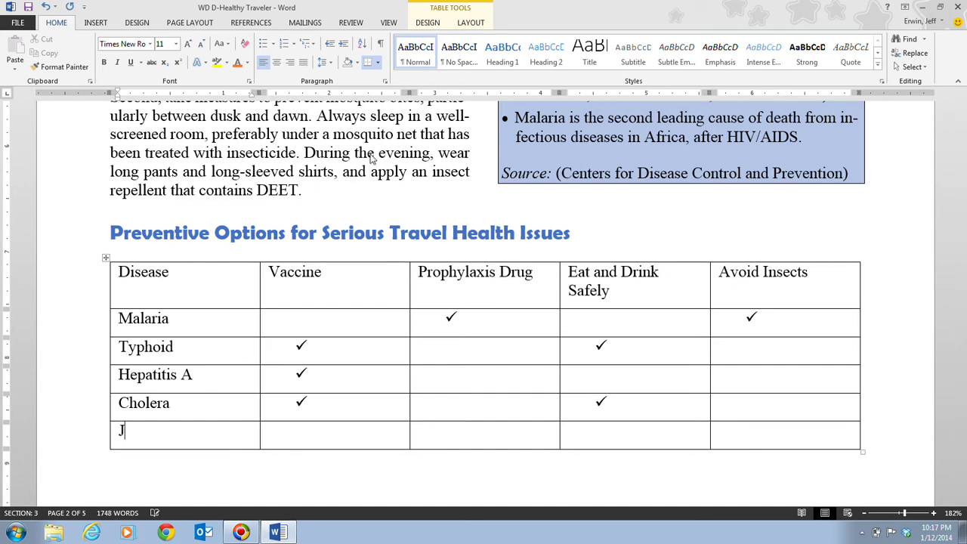
{"action": "type", "text": "apanese E"}
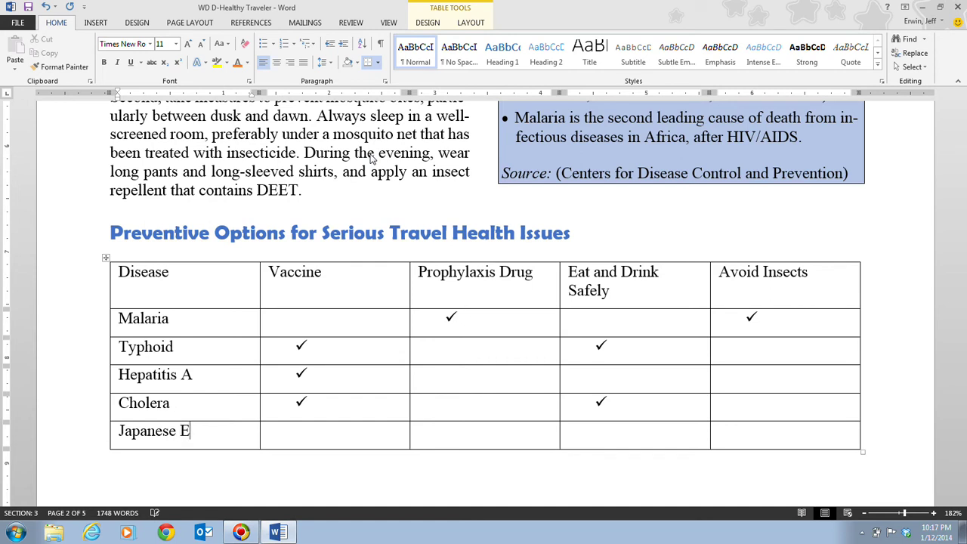
{"action": "type", "text": "ncephalitis"}
{"action": "key", "text": "Tab"}
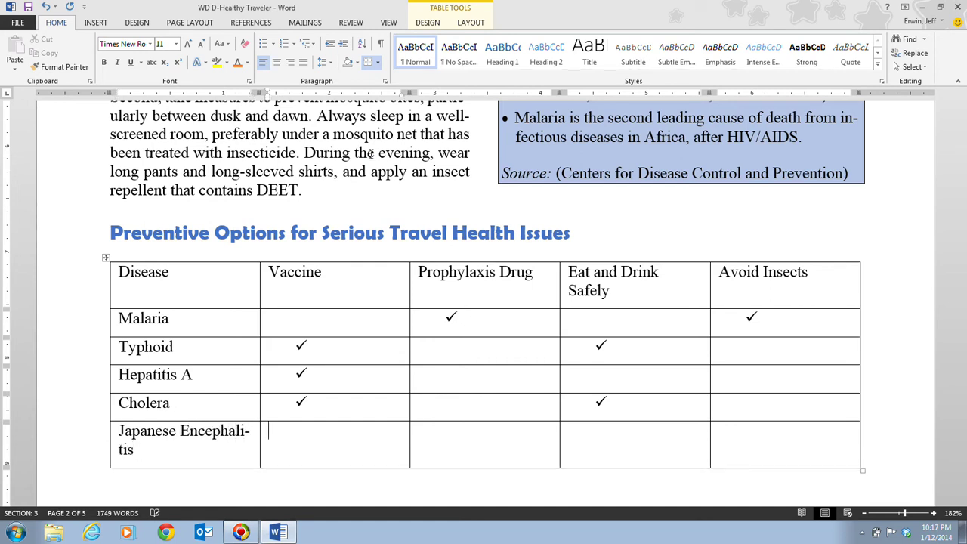
{"action": "left_click", "coordinate": [263, 43]}
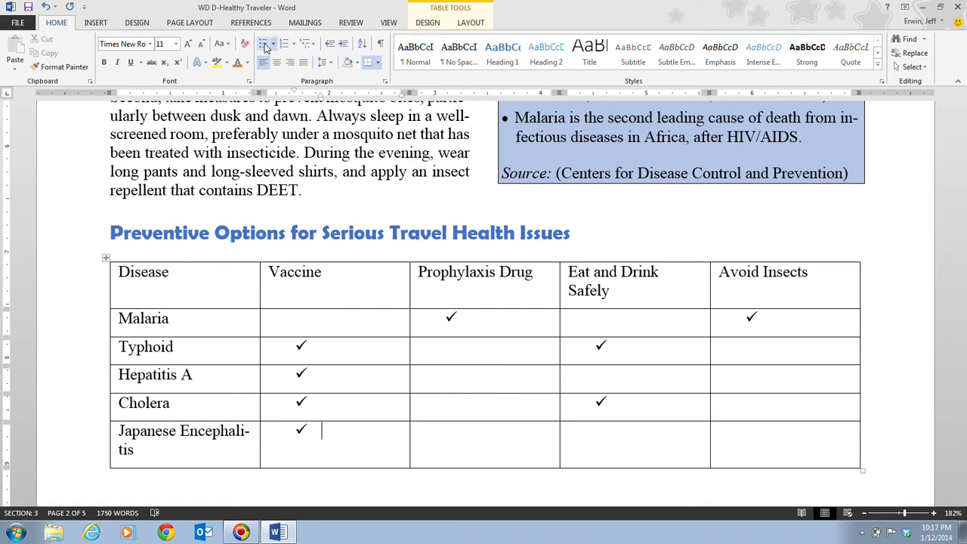
{"action": "key", "text": "Tab"}
{"action": "key", "text": "Tab"}
{"action": "key", "text": "Tab"}
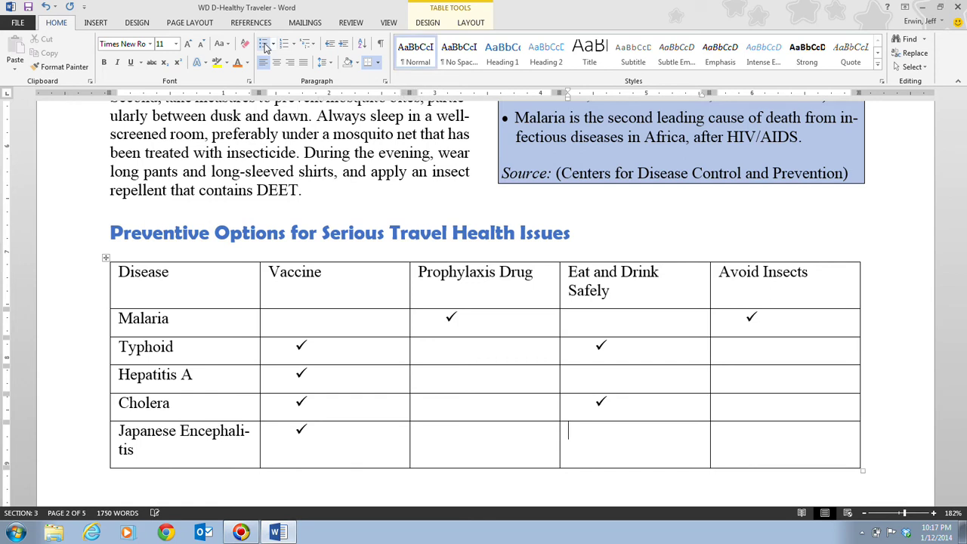
{"action": "left_click", "coordinate": [263, 44]}
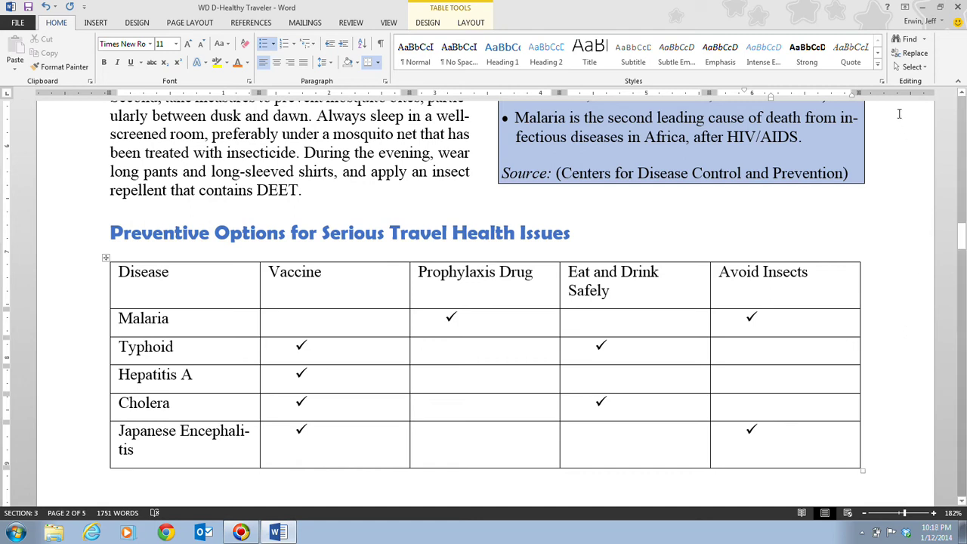
Auto-fit the preventive options table's columns to their contents.
{"action": "left_click", "coordinate": [483, 26]}
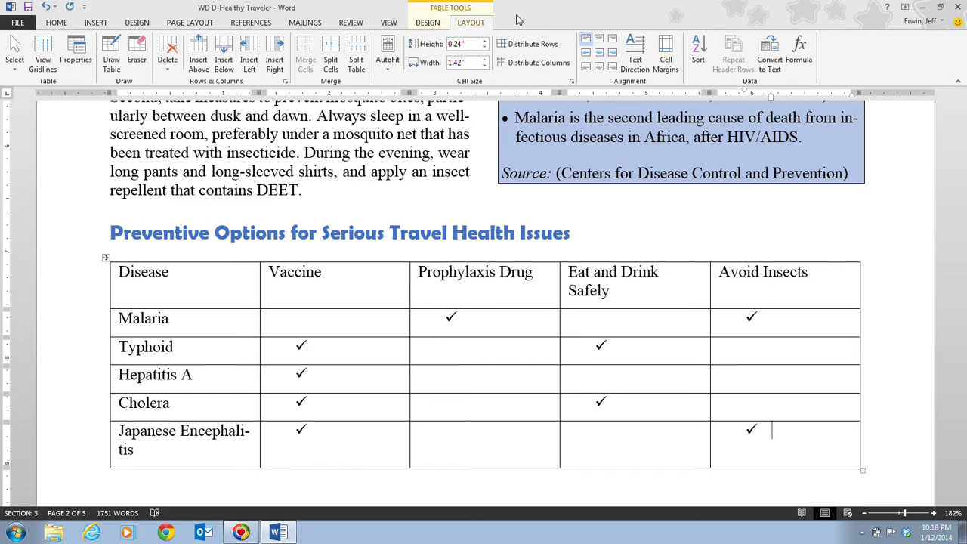
{"action": "key", "text": "ctrl+v"}
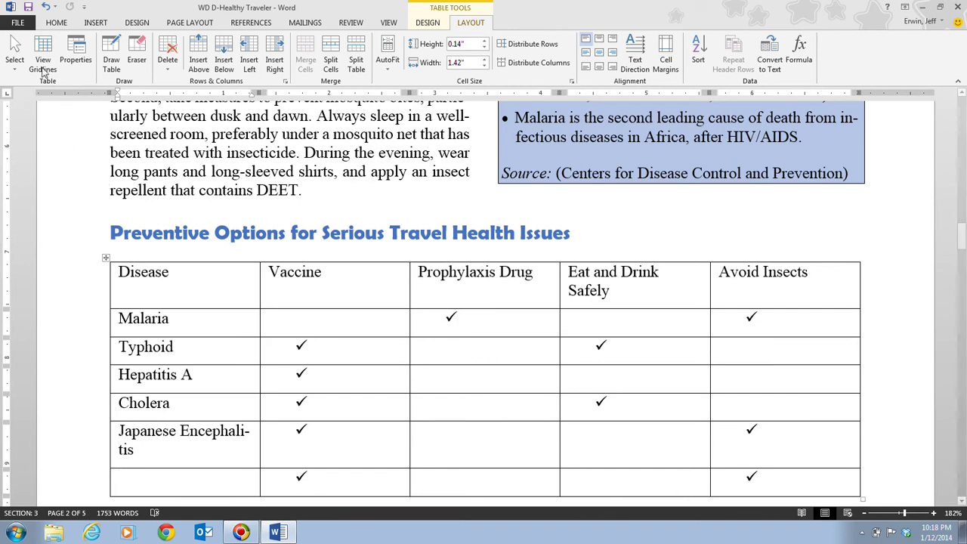
{"action": "left_click", "coordinate": [45, 6]}
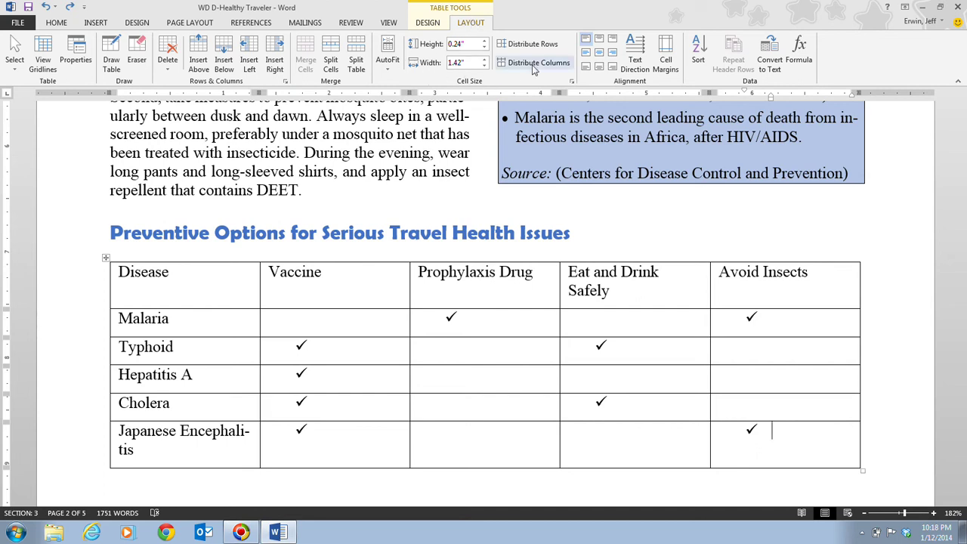
{"action": "left_click", "coordinate": [388, 61]}
{"action": "left_click", "coordinate": [408, 86]}
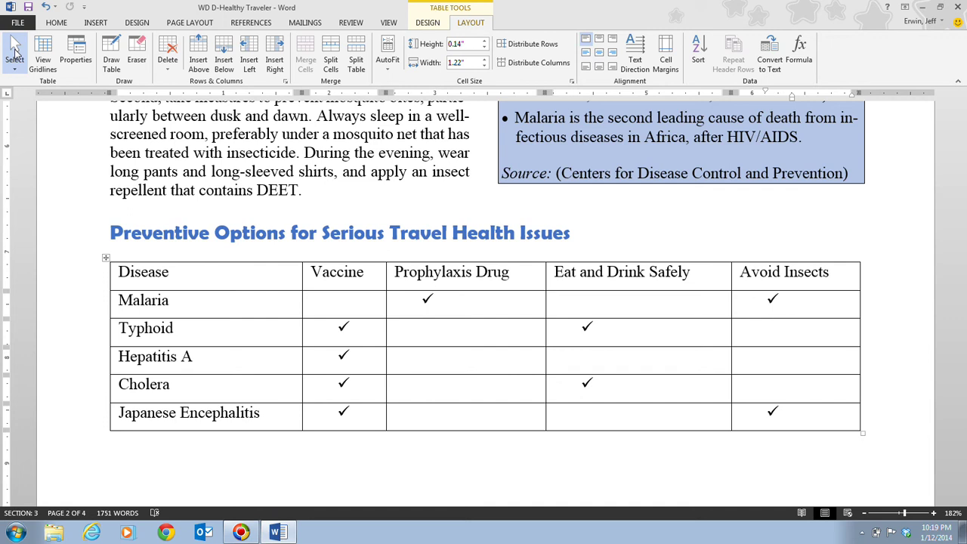
Center all table cells horizontally and vertically, and set the Disease column to left alignment, centered vertically.
{"action": "left_click", "coordinate": [105, 257]}
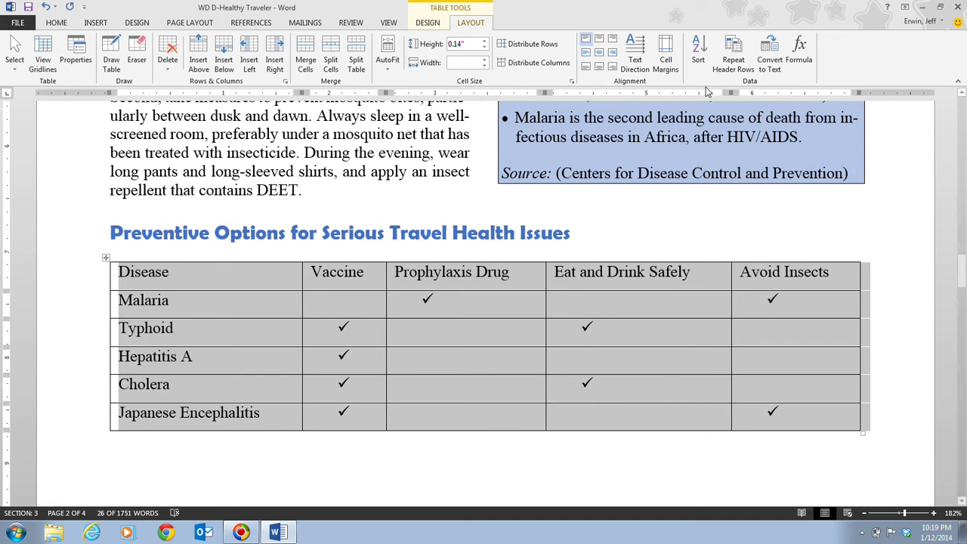
{"action": "left_click", "coordinate": [598, 55]}
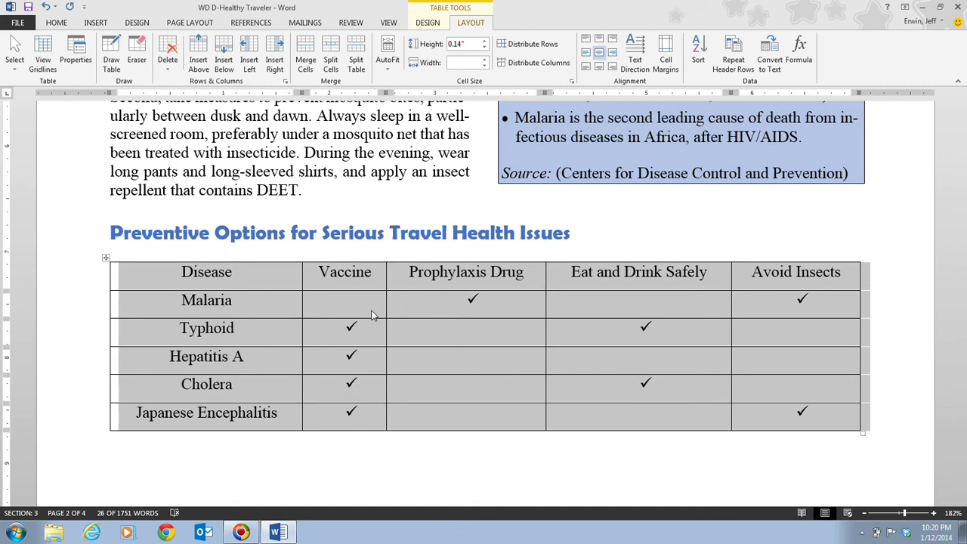
{"action": "left_click", "coordinate": [219, 272]}
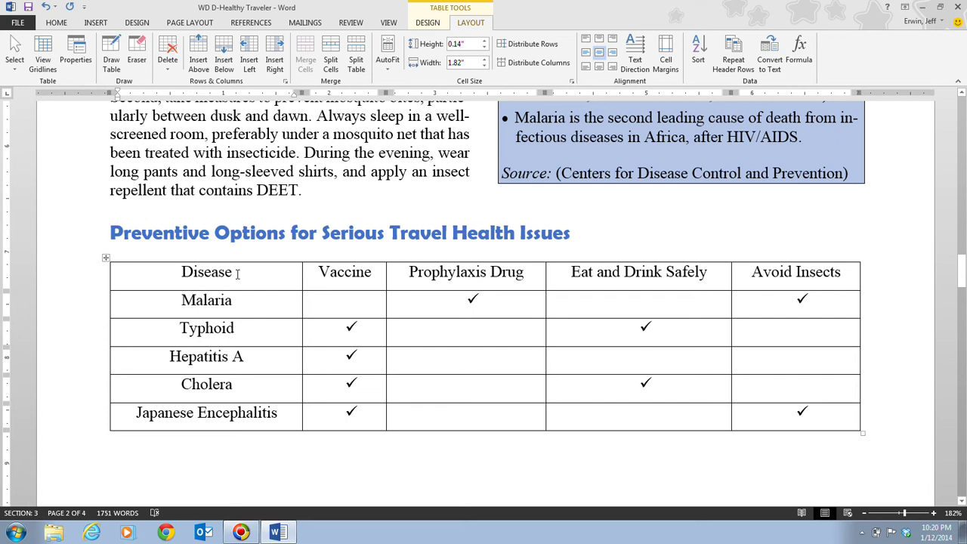
{"action": "left_click", "coordinate": [15, 60]}
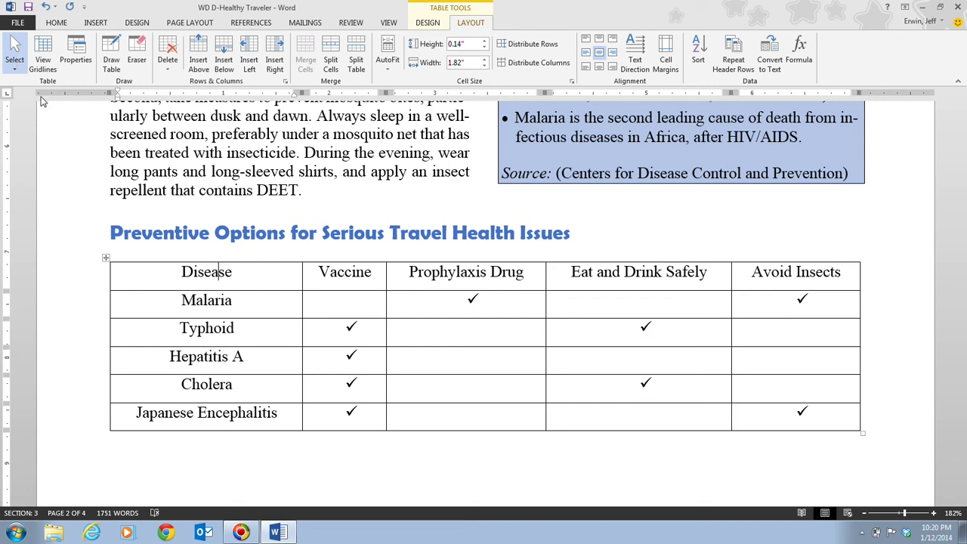
{"action": "left_click", "coordinate": [43, 102]}
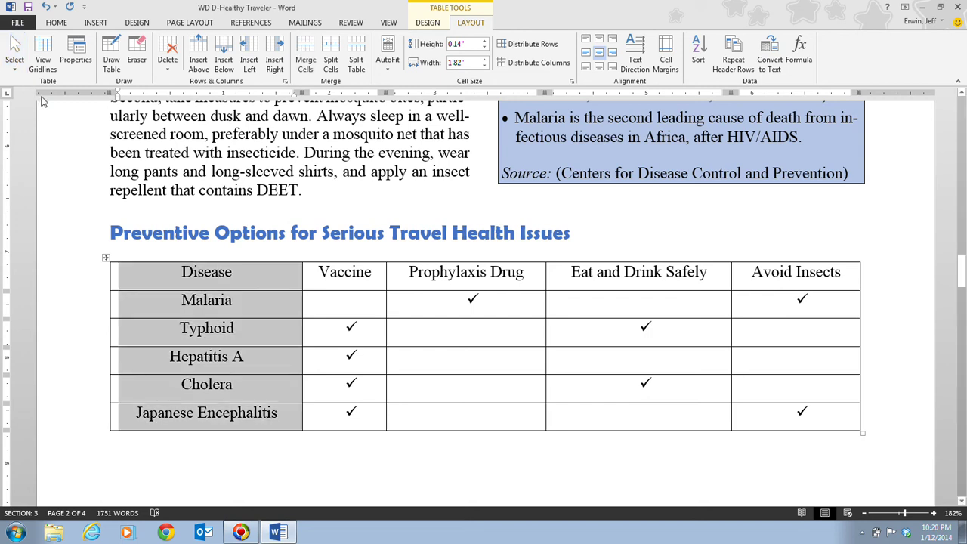
{"action": "left_click", "coordinate": [586, 57]}
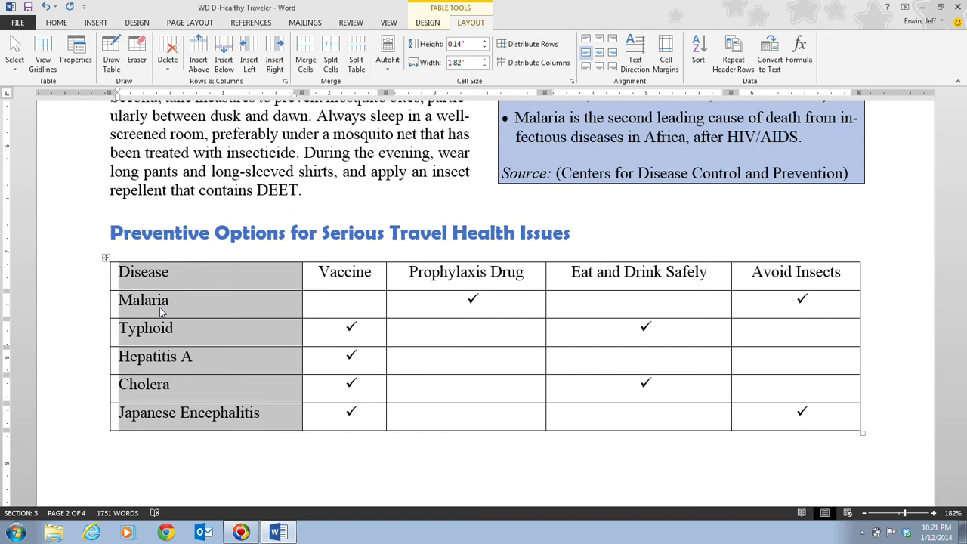
Apply the orange List Tables style with a solid header row, horizontal lines and unshaded body rows to the table.
{"action": "left_click", "coordinate": [374, 301]}
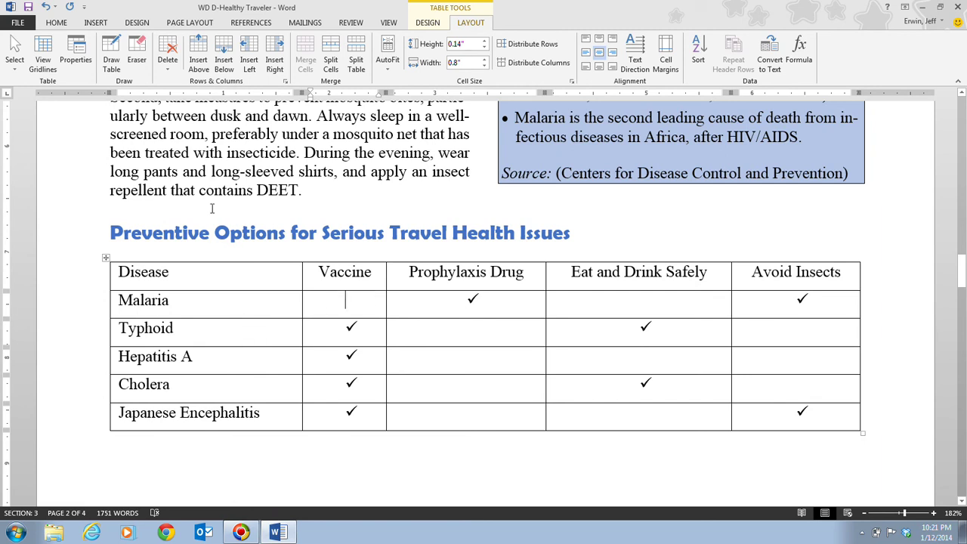
{"action": "left_click", "coordinate": [435, 24]}
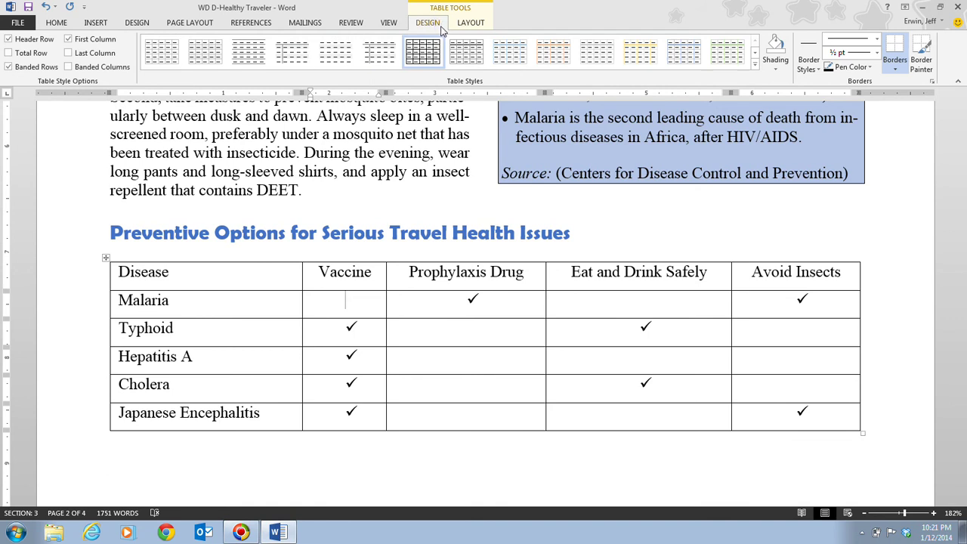
{"action": "left_click", "coordinate": [755, 67]}
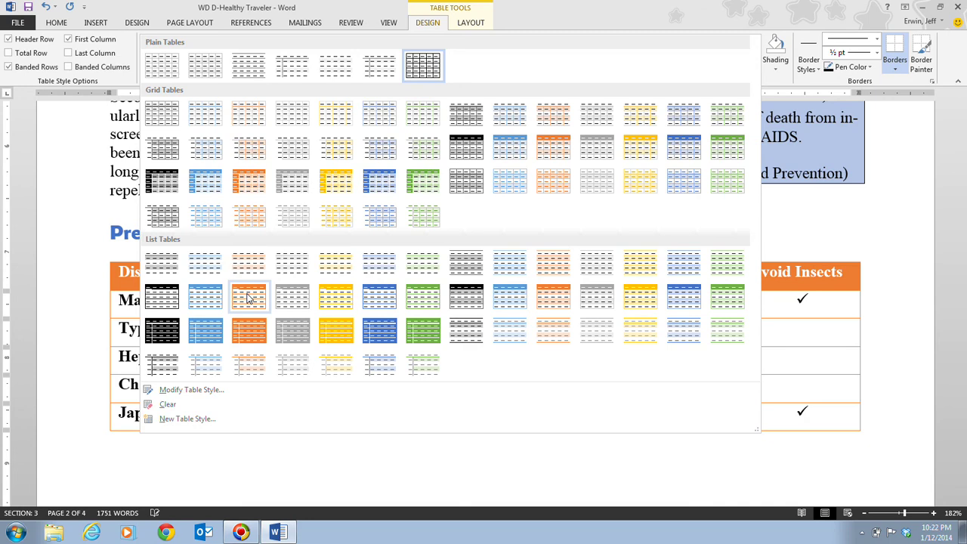
{"action": "left_click", "coordinate": [248, 297]}
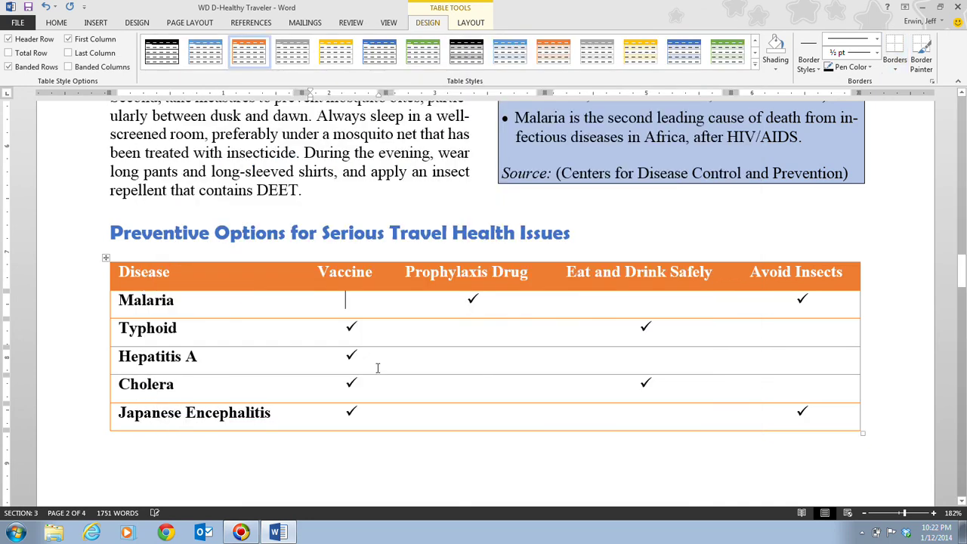